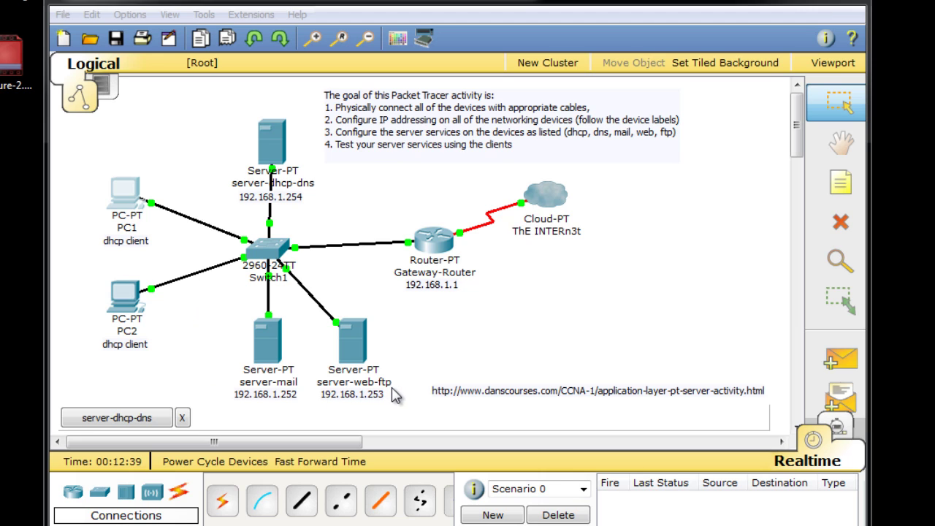
- Open server-web-ftp's HTTP service settings to view the index.html page source
left_click(359, 355)
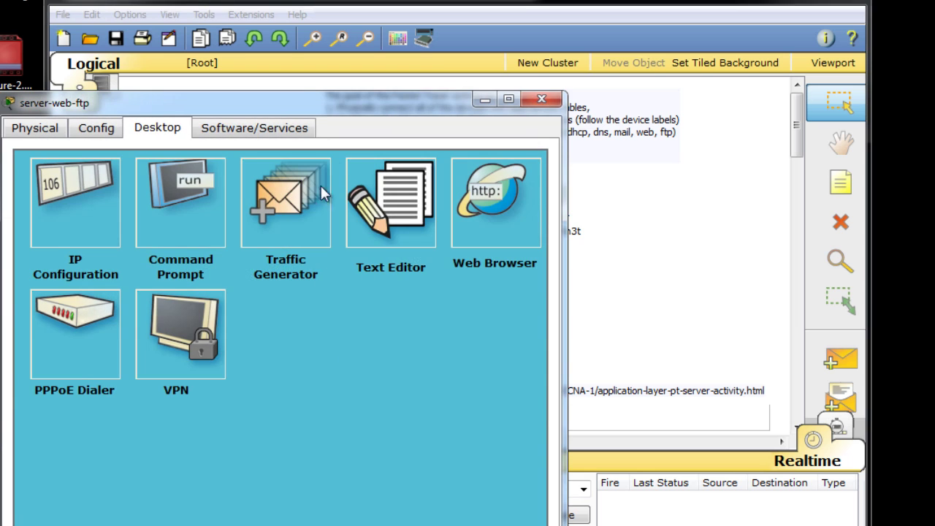
left_click_drag(296, 96, 296, 52)
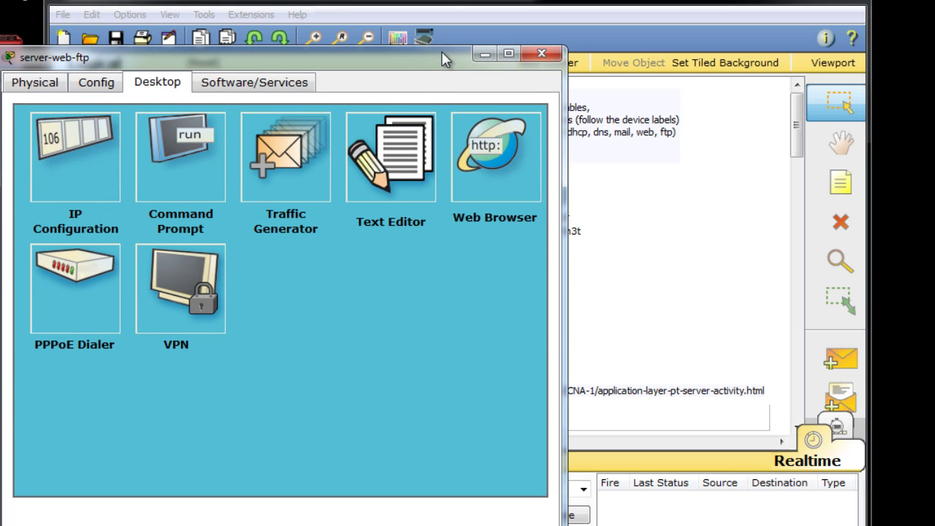
left_click_drag(434, 58, 693, 26)
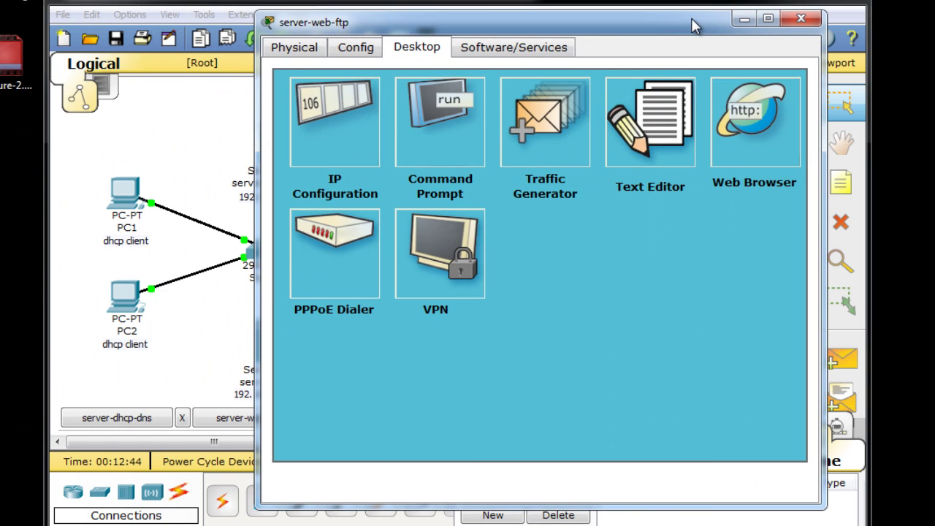
left_click(365, 52)
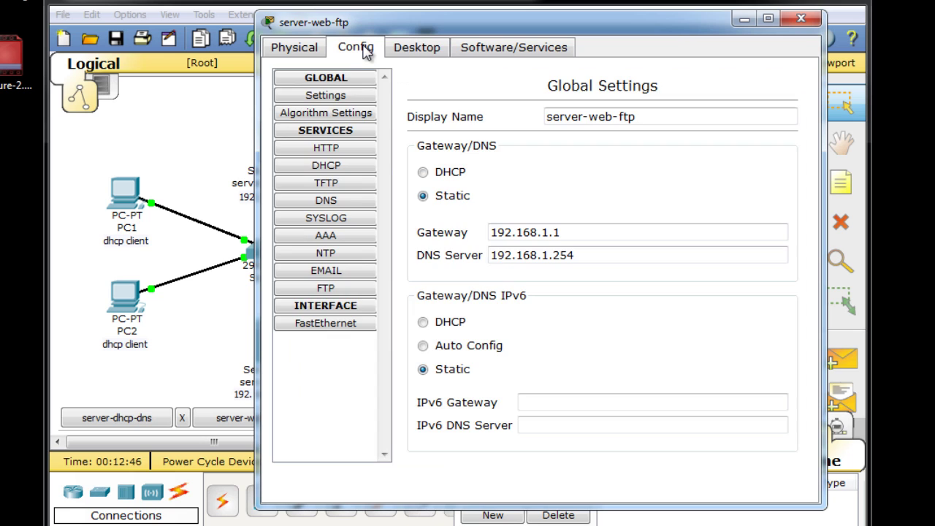
left_click(334, 148)
left_click_drag(503, 23, 450, 22)
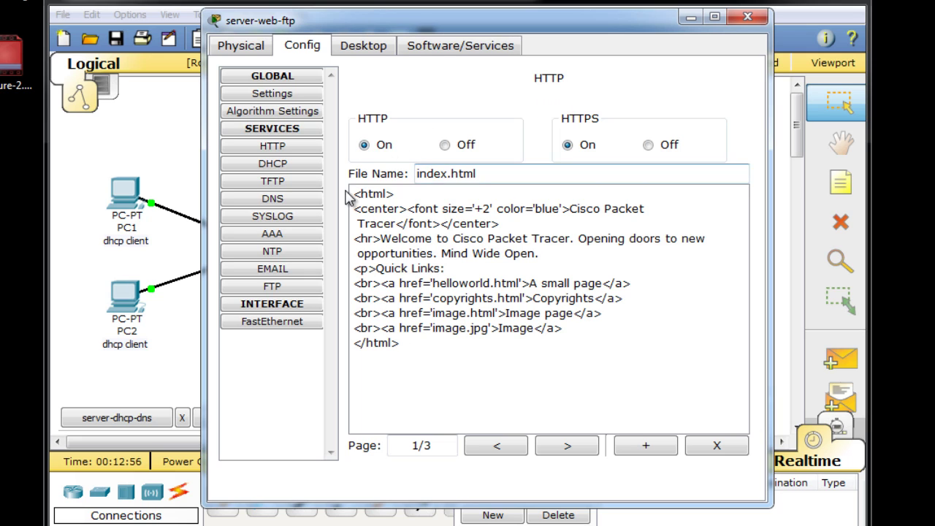
left_click_drag(476, 173, 406, 183)
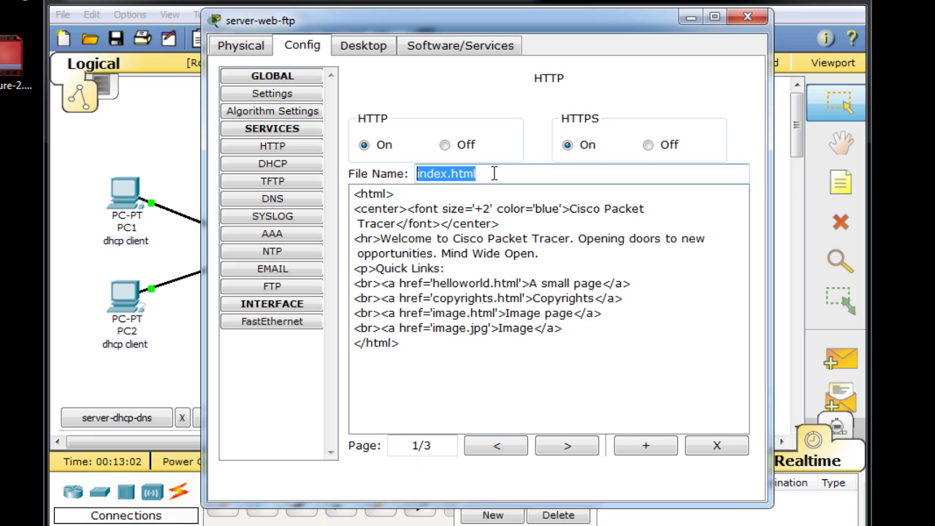
left_click(494, 173)
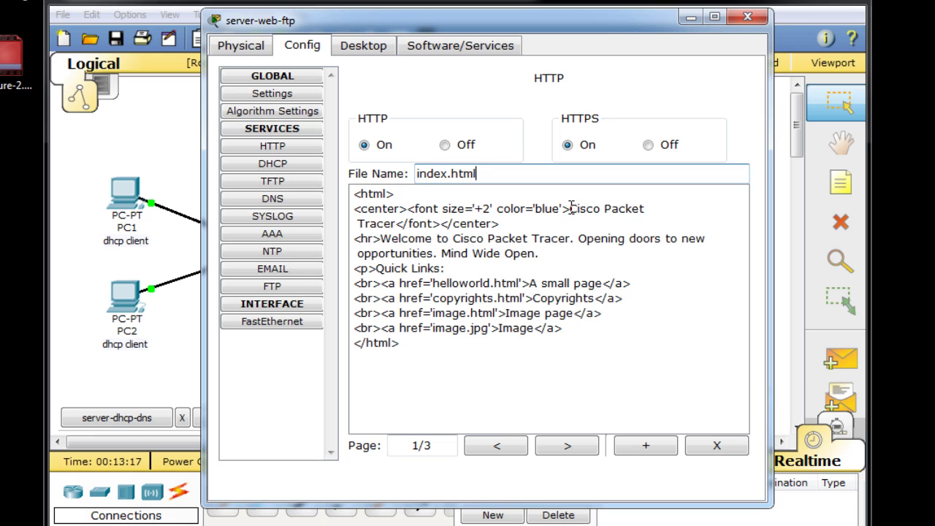
- Replace the 'Cisco Packet Tracer' heading in index.html with 'Welcome to Danscourses.com'
left_click_drag(572, 208, 399, 229)
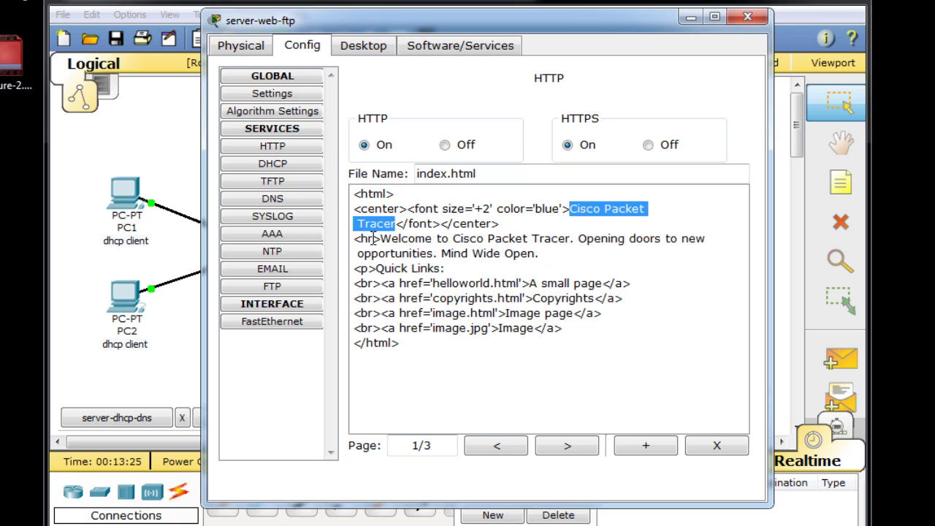
type("Welcome to ")
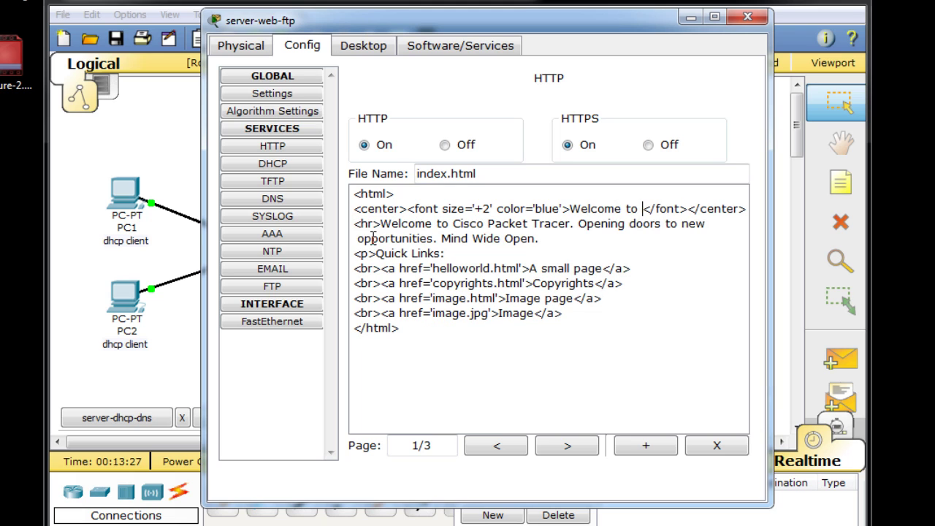
type("Danscourse")
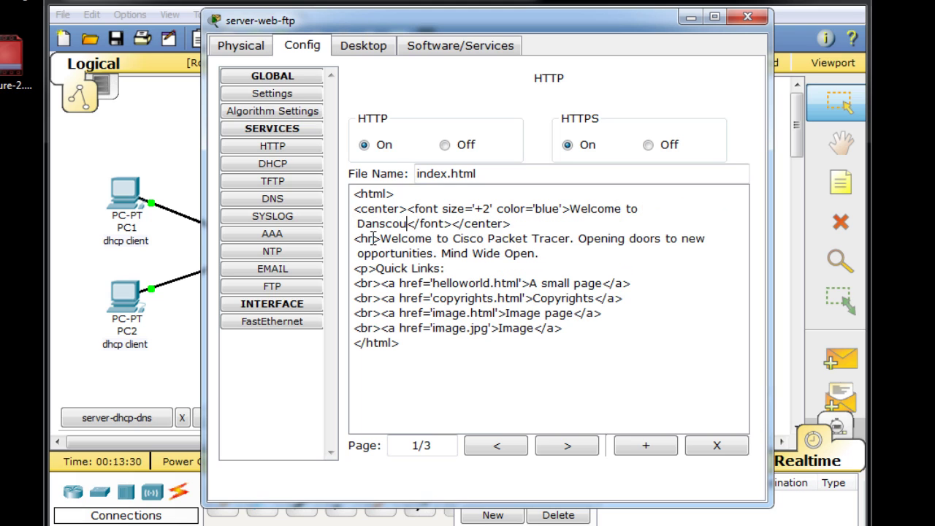
type("s.com")
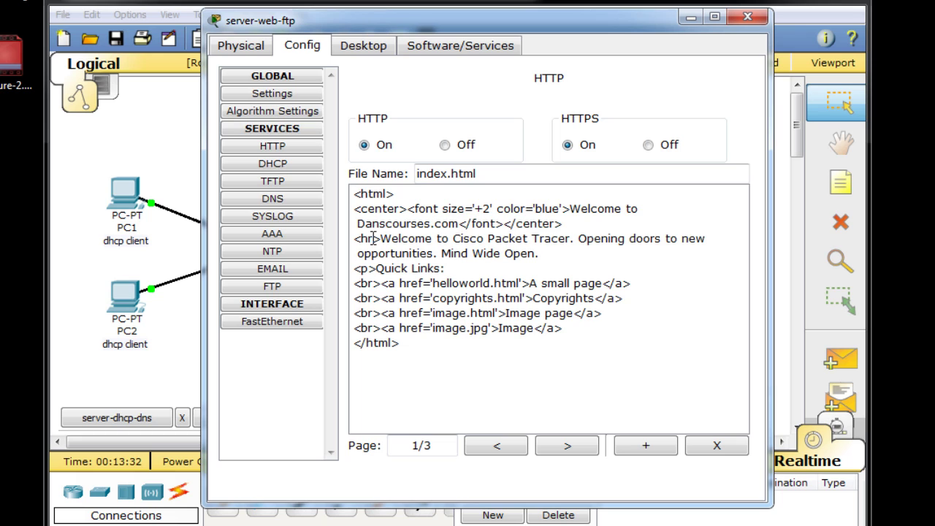
left_click(434, 356)
left_click_drag(511, 20, 559, 16)
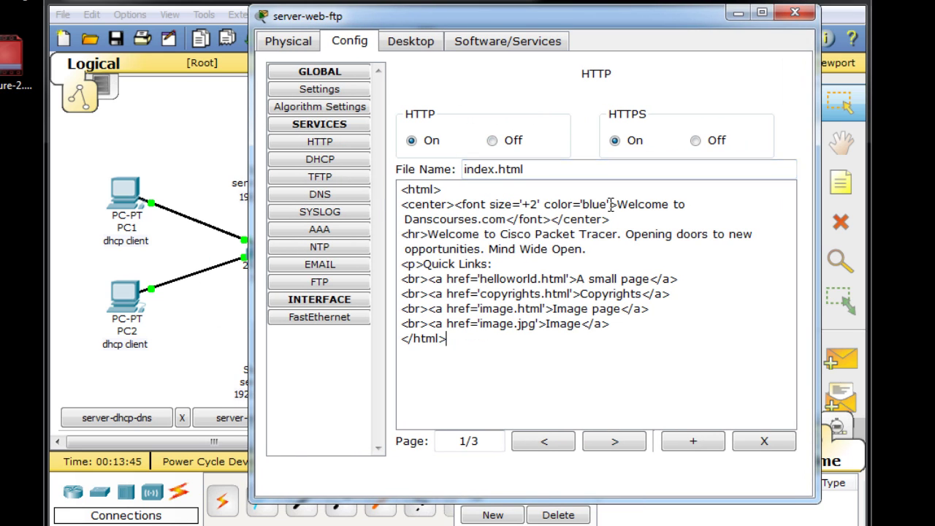
- Close the web server window and bring up PC1's device window
left_click(795, 14)
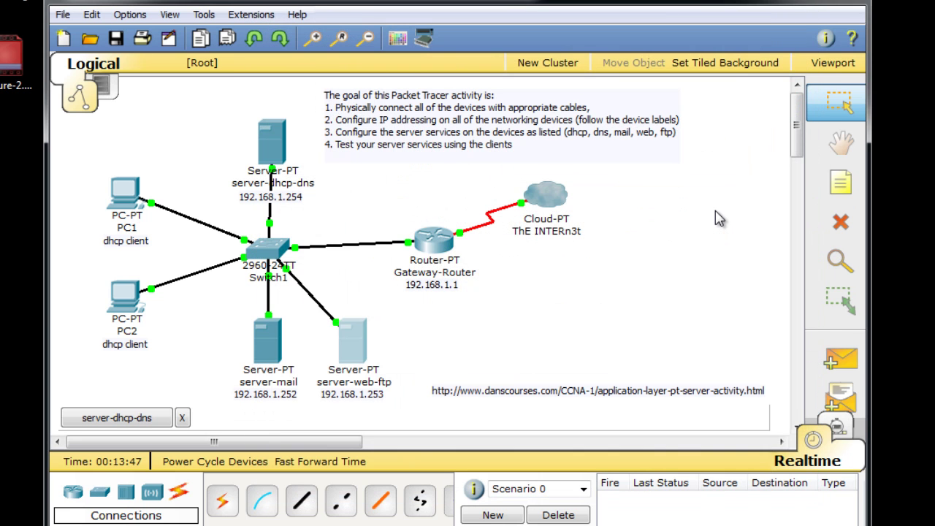
left_click(124, 201)
left_click_drag(139, 22, 360, 49)
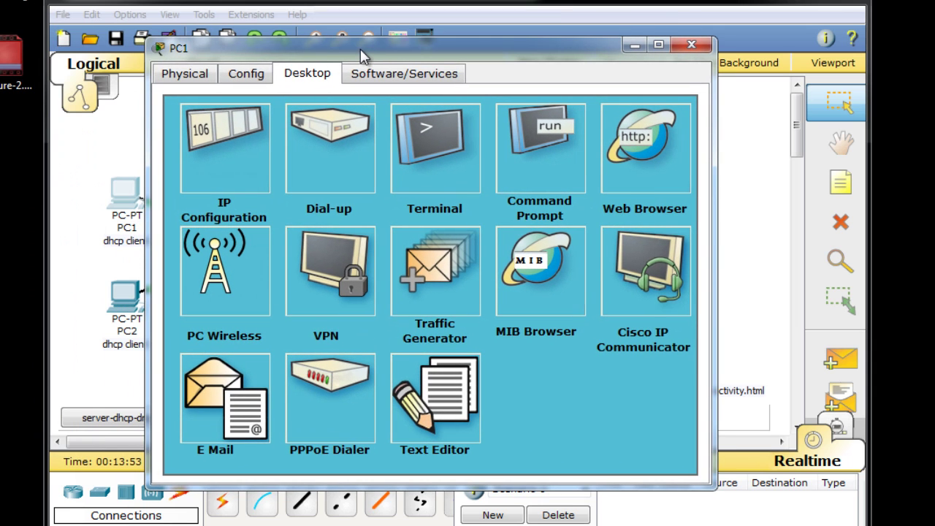
left_click_drag(265, 58, 11, 73)
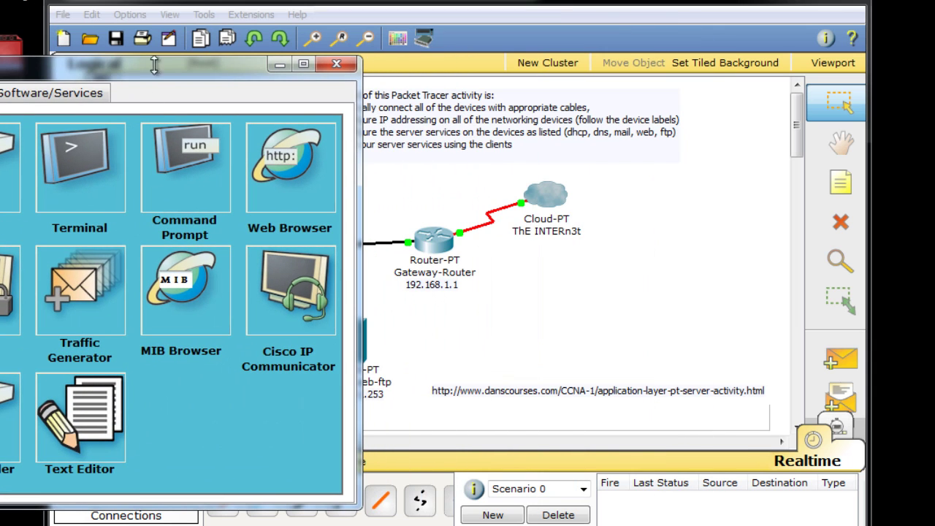
left_click_drag(186, 84, 116, 93)
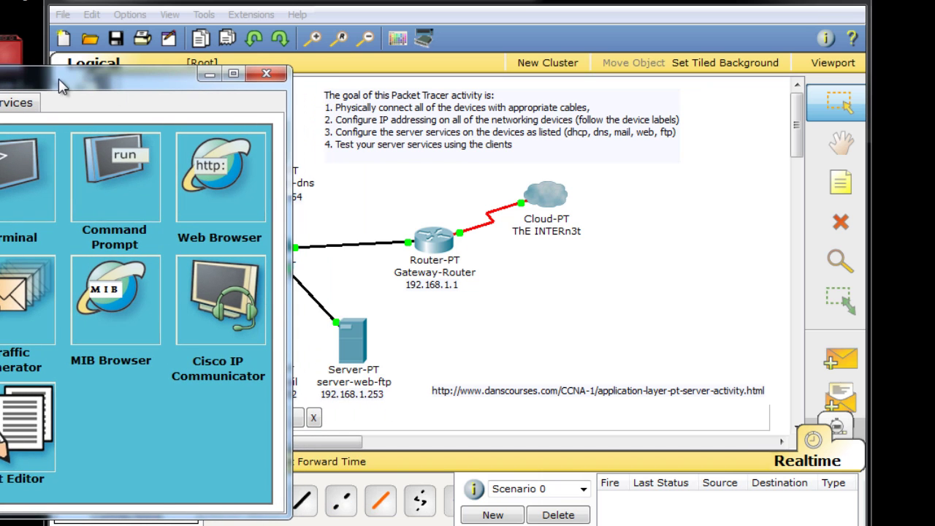
left_click_drag(70, 80, 497, 52)
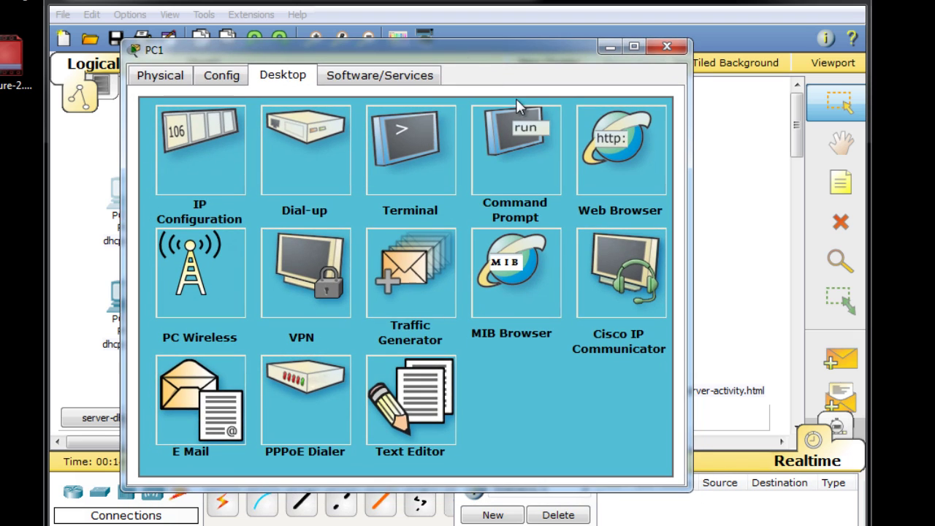
left_click(619, 119)
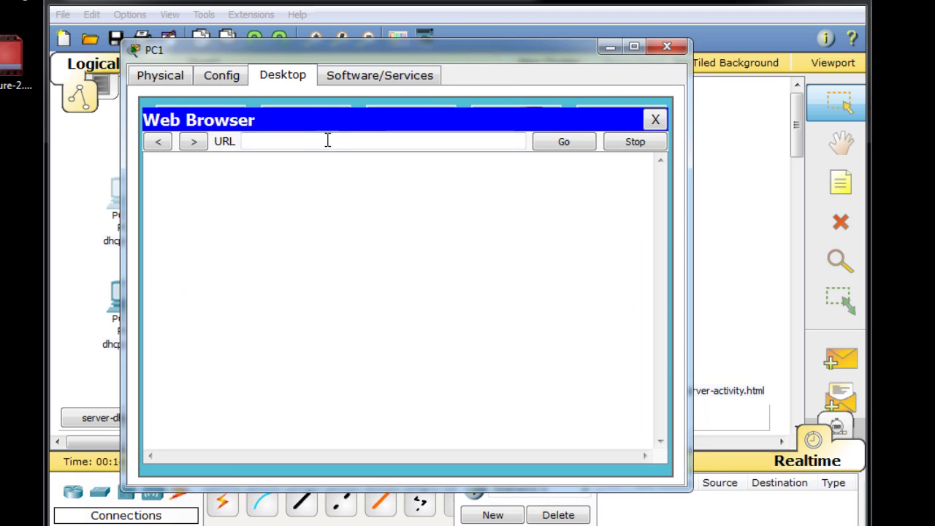
left_click(296, 139)
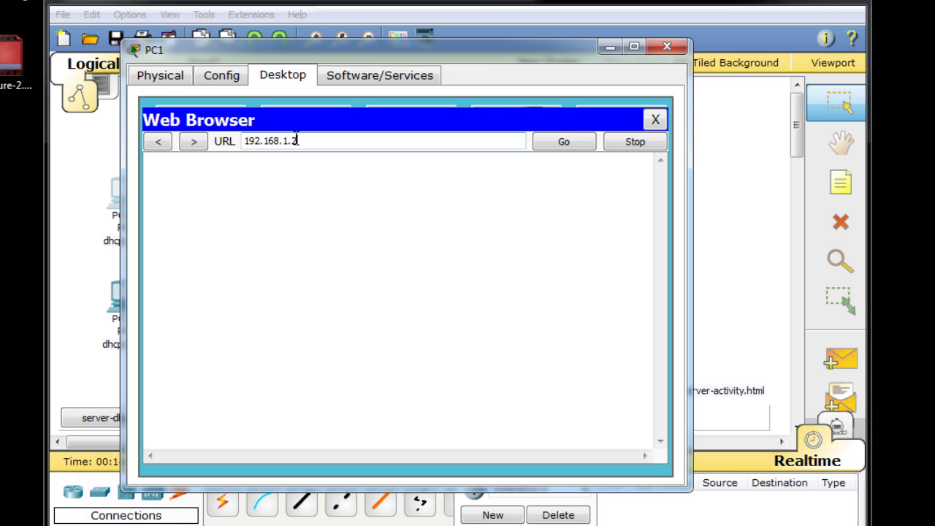
type("192.168.1.253")
key("Return")
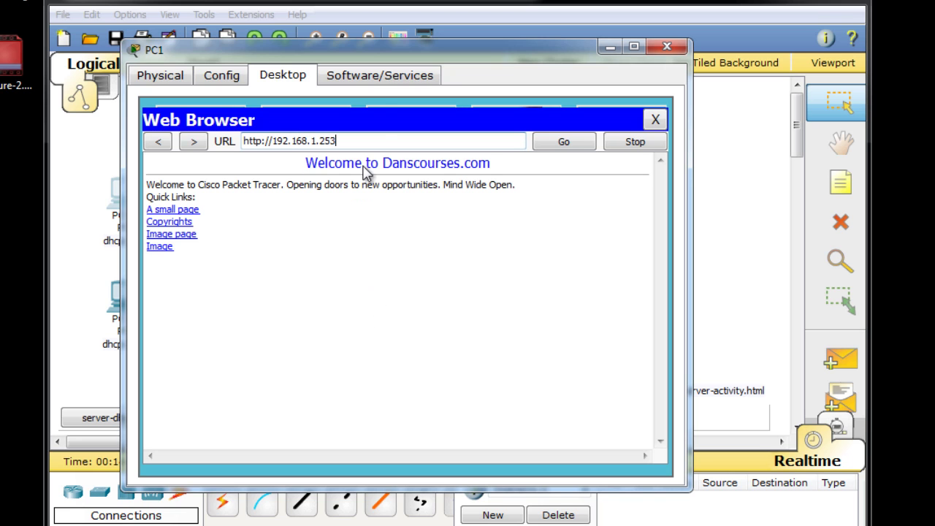
left_click_drag(375, 53, 445, 43)
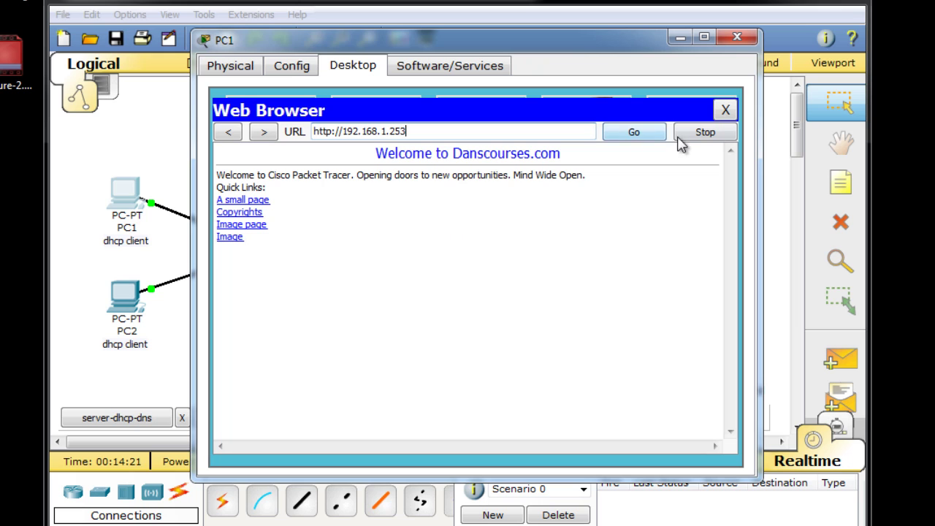
- Reopen PC1's web browser and try loading danscourses.com
left_click(725, 111)
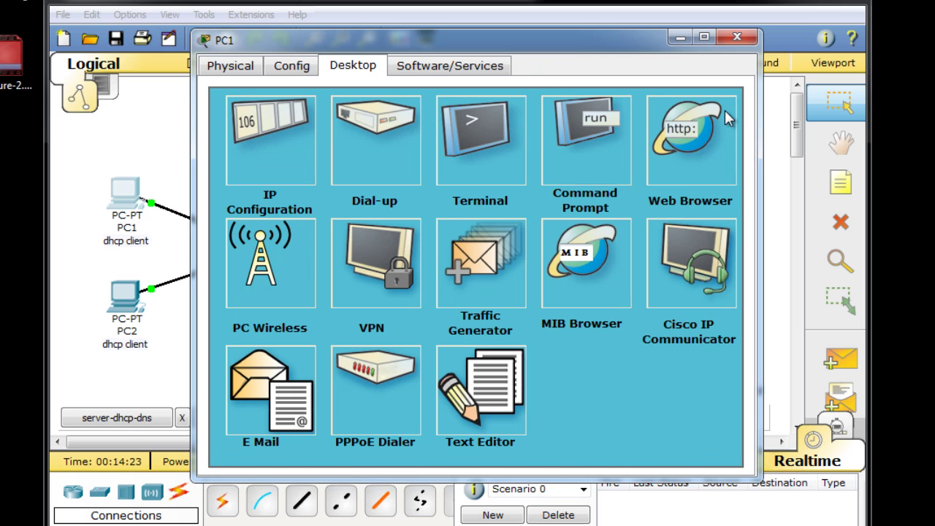
left_click(681, 146)
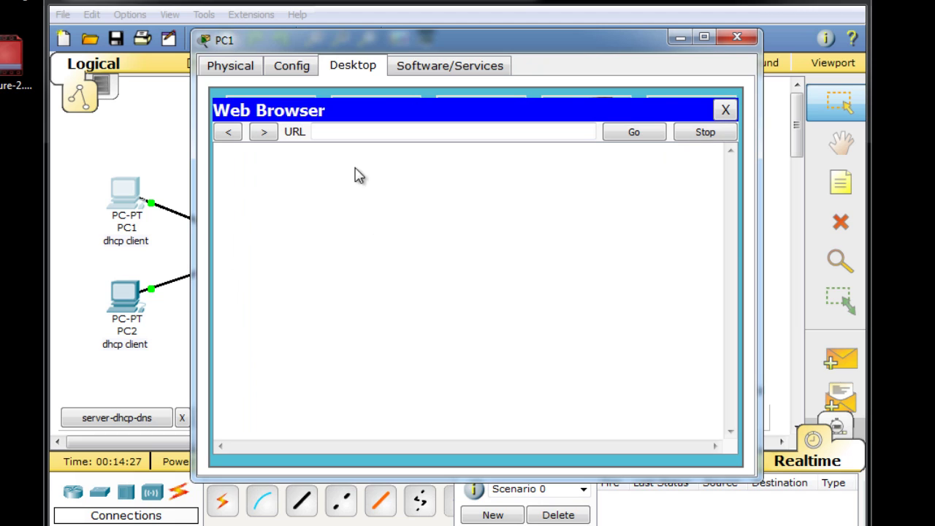
left_click(323, 130)
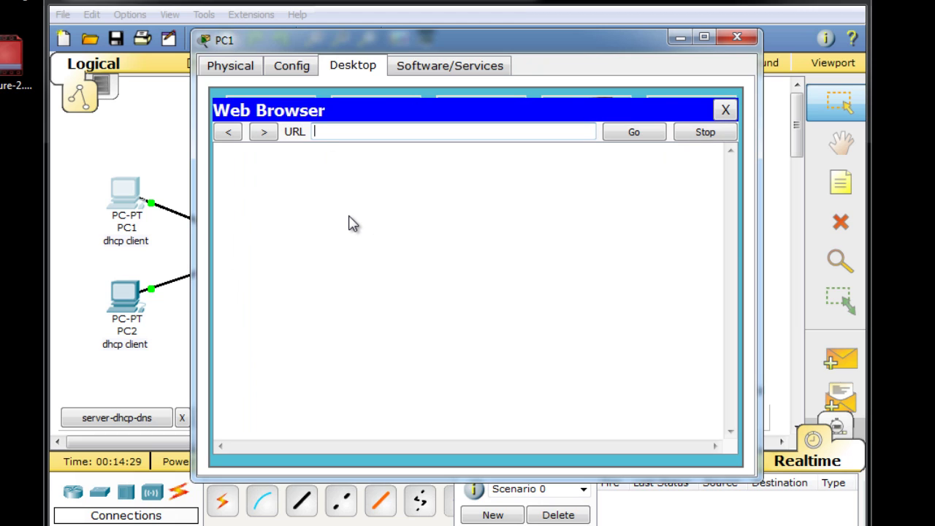
type("danscourses.com")
key("Return")
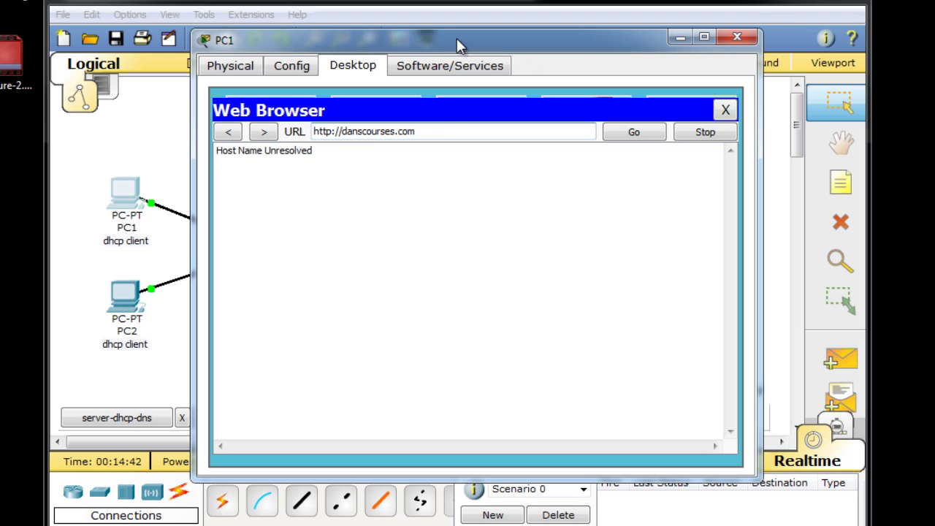
left_click_drag(460, 44, 477, 28)
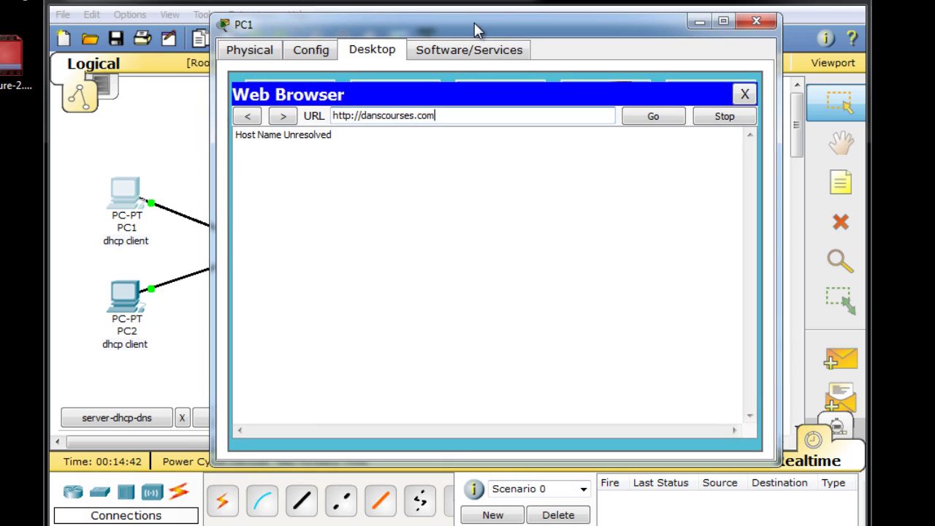
- Reload the page at 192.168.1.253 and select the IP part of the address
triple_click(481, 113)
type("1")
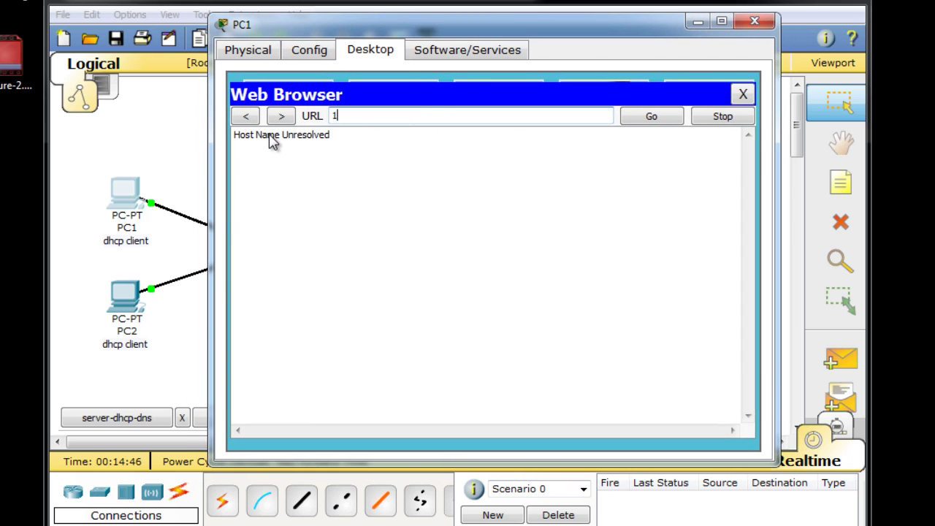
type("92.168.1.253")
key("Return")
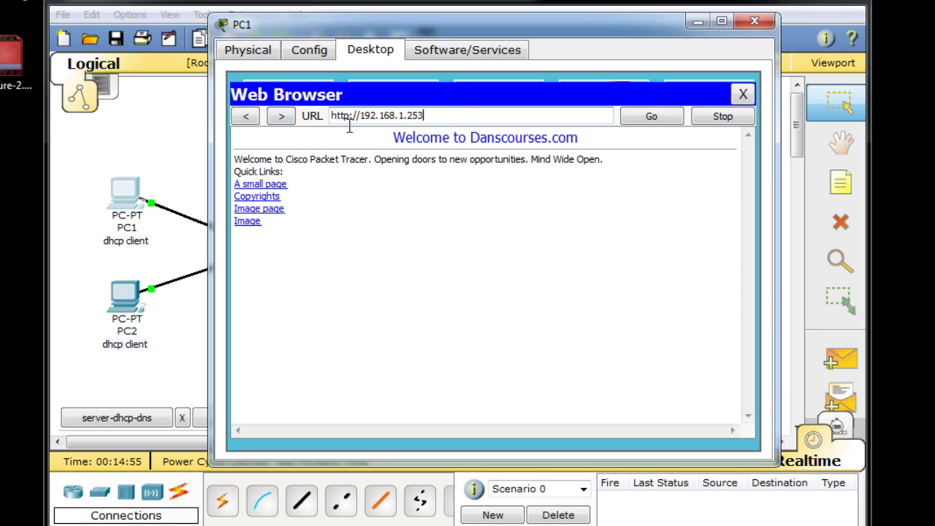
key("ctrl+a")
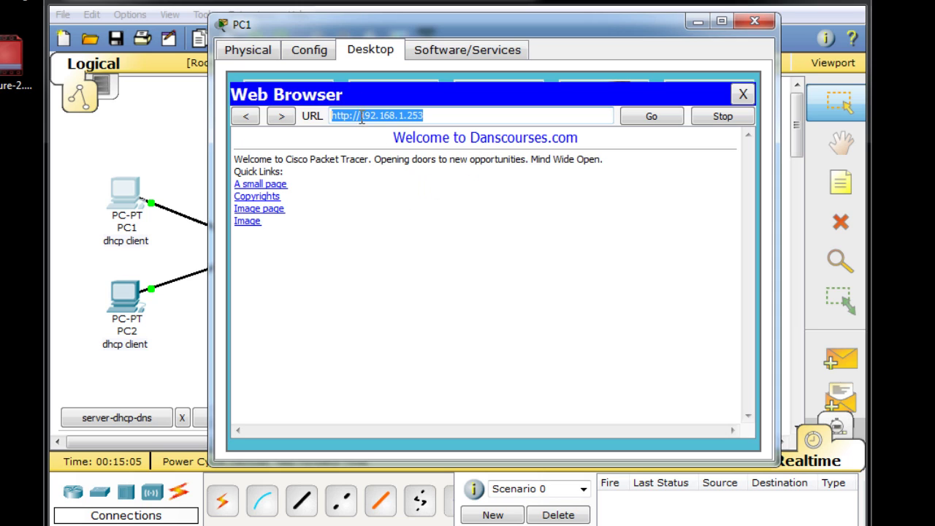
left_click_drag(360, 117, 439, 117)
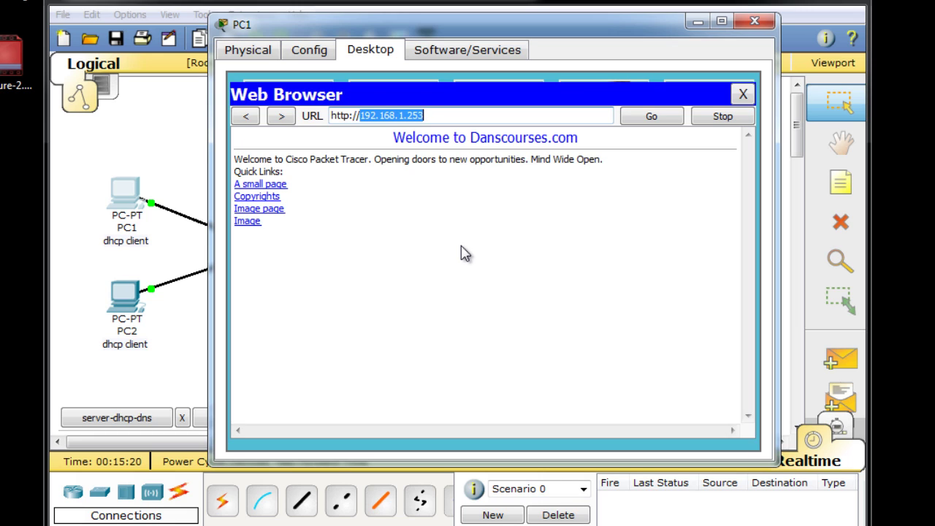
- Stop the page load and close PC1's web browser and window
left_click(723, 118)
left_click(743, 94)
left_click(758, 22)
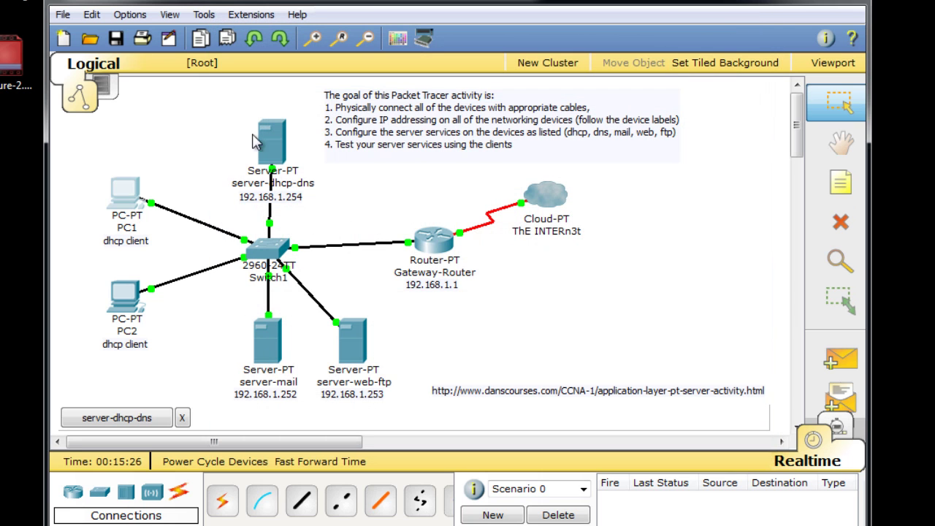
- Show the DNS service settings of server-dhcp-dns
mouse_move(259, 138)
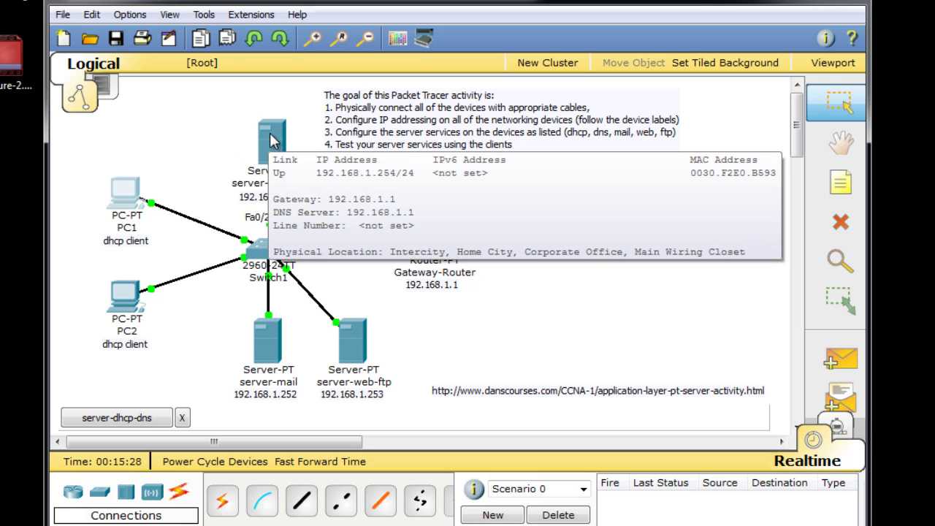
left_click(271, 140)
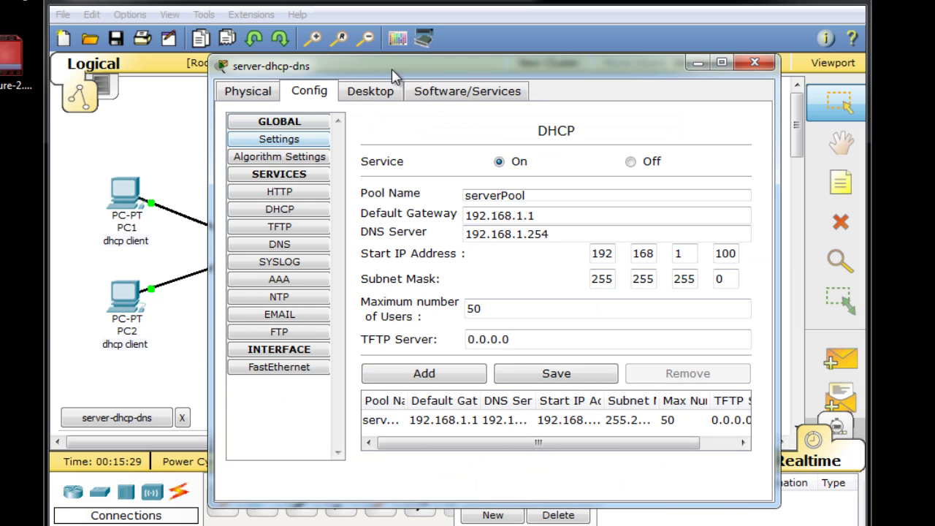
left_click_drag(392, 69, 414, 6)
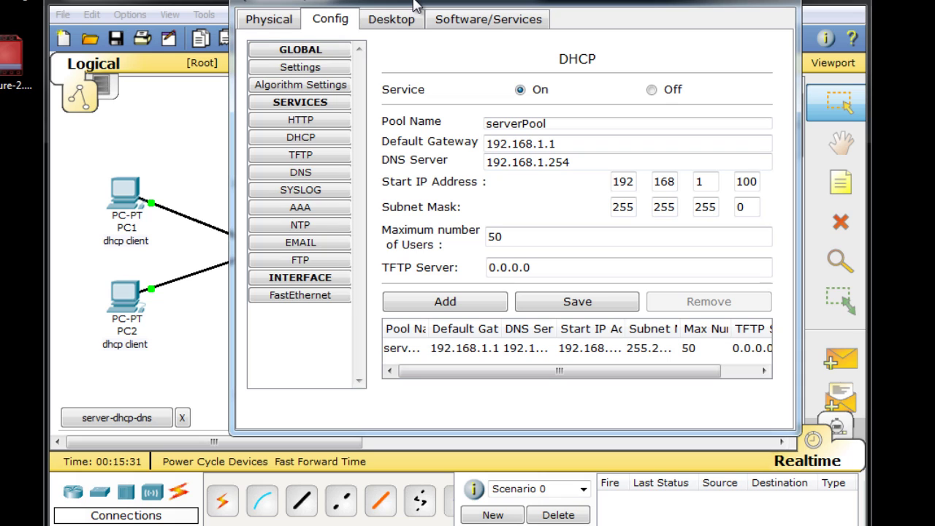
left_click(301, 174)
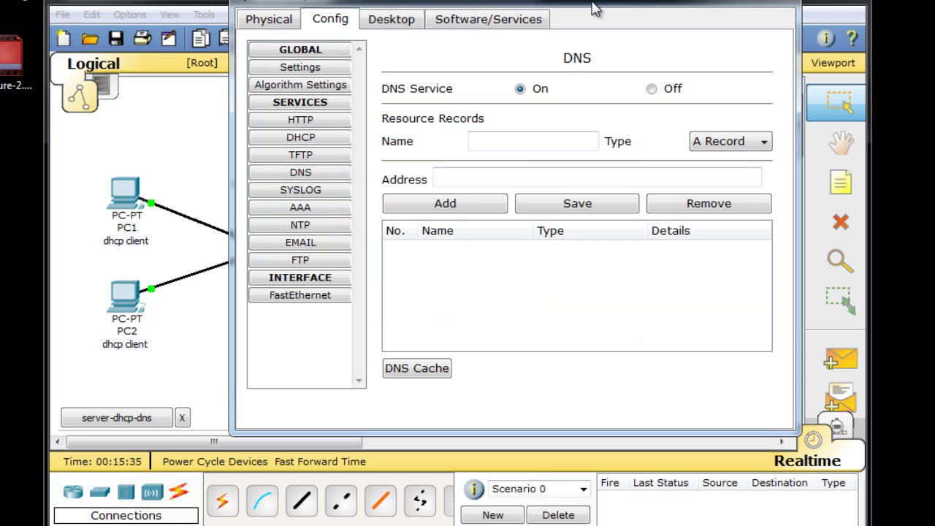
left_click_drag(593, 6, 575, 25)
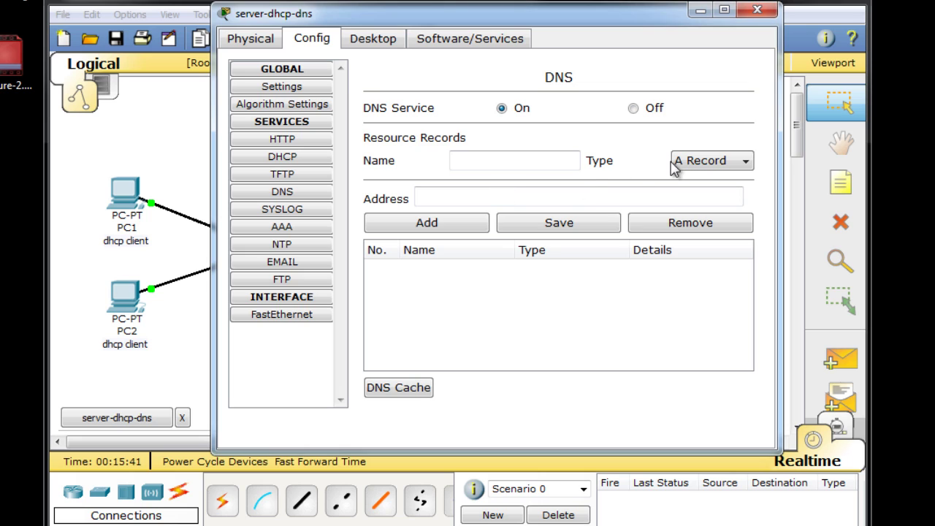
- Add an A record mapping danscourses.com to 192.168.1.253
left_click(465, 161)
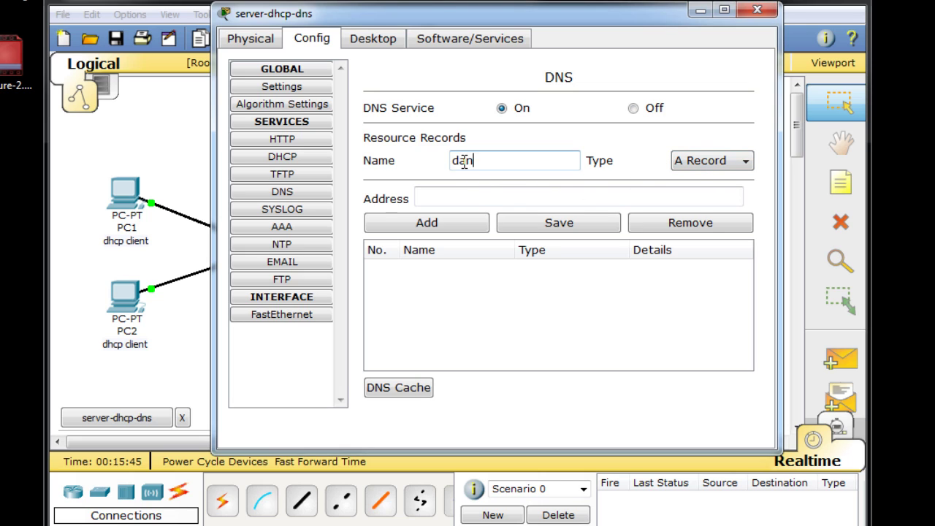
type("courses.com")
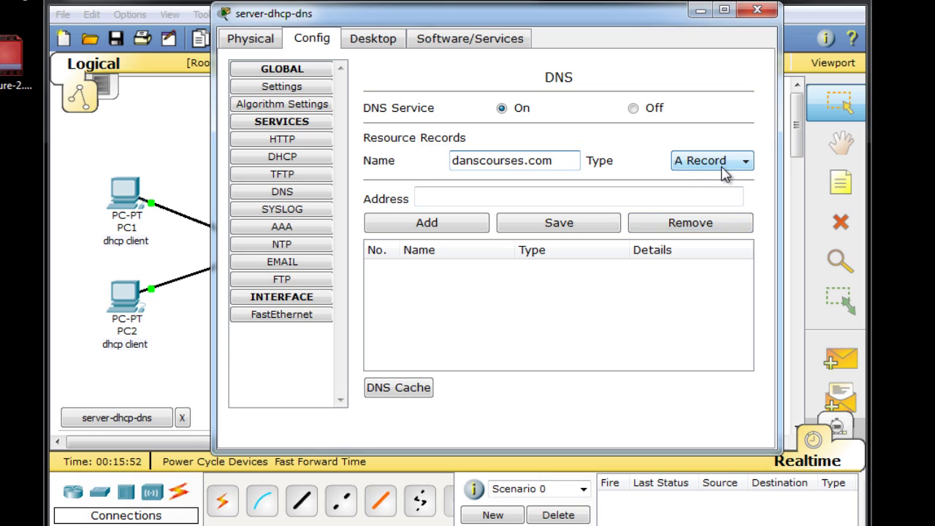
left_click(418, 199)
type("192.168")
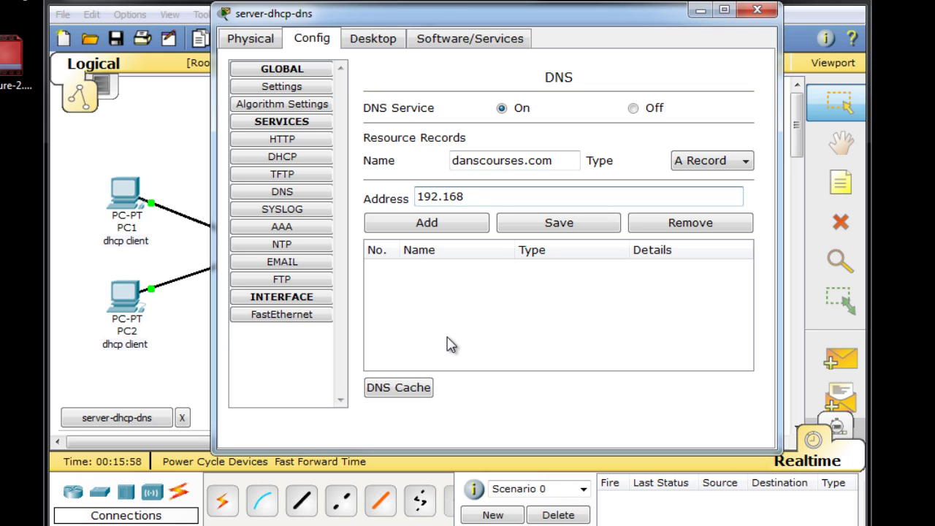
type(".1.253")
left_click(461, 223)
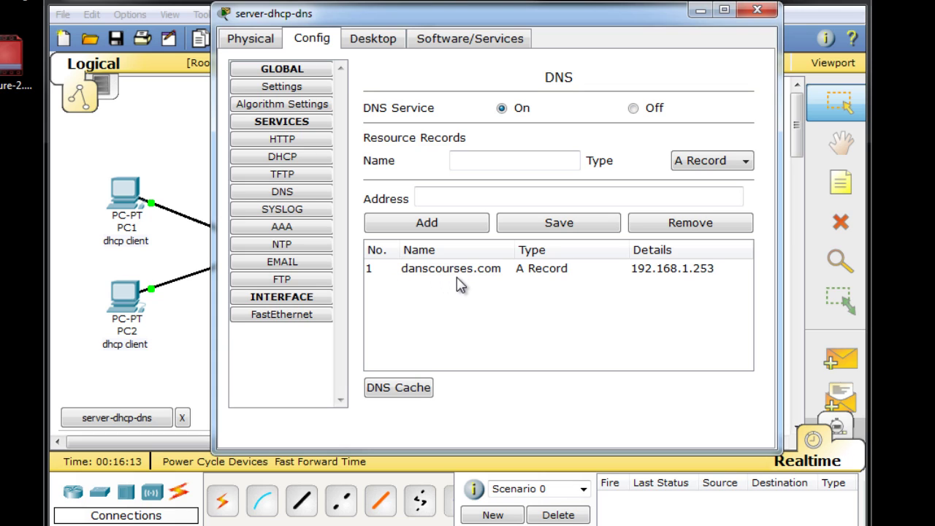
left_click(708, 164)
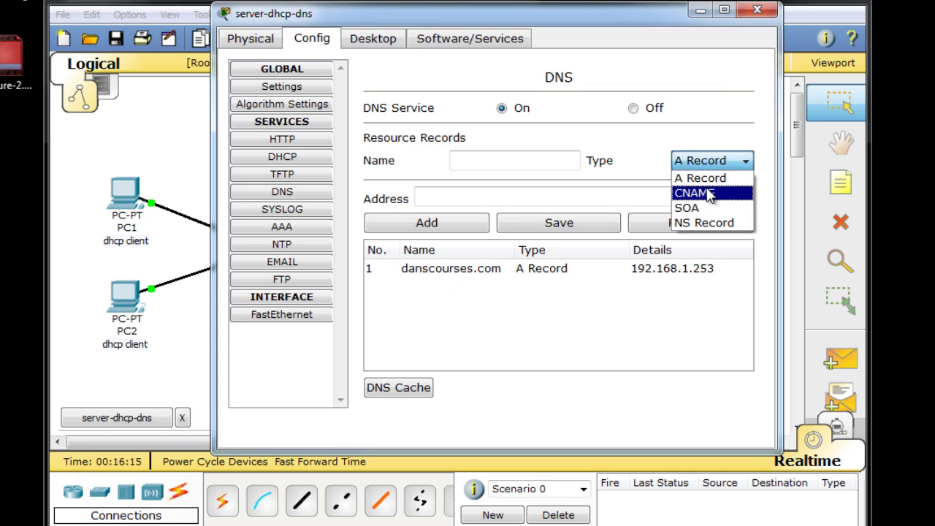
left_click(705, 192)
left_click(466, 163)
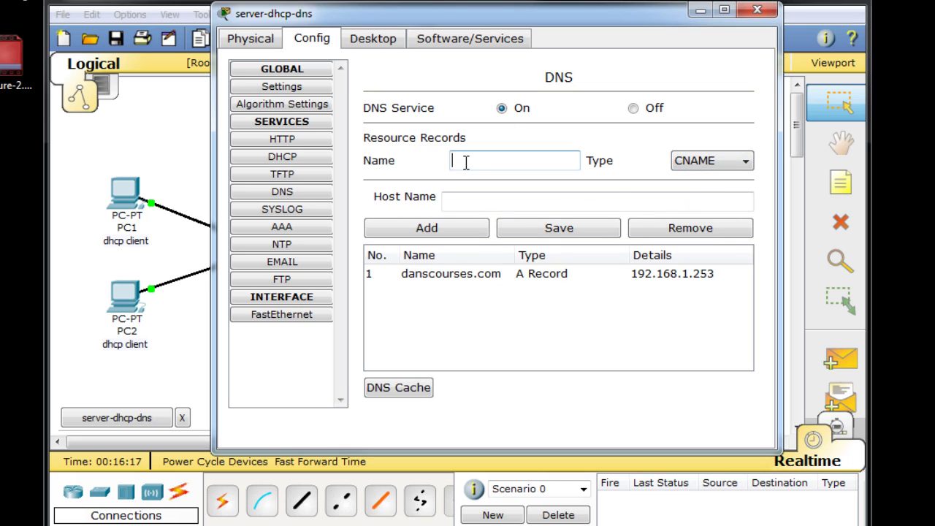
type("www.danscourses.com")
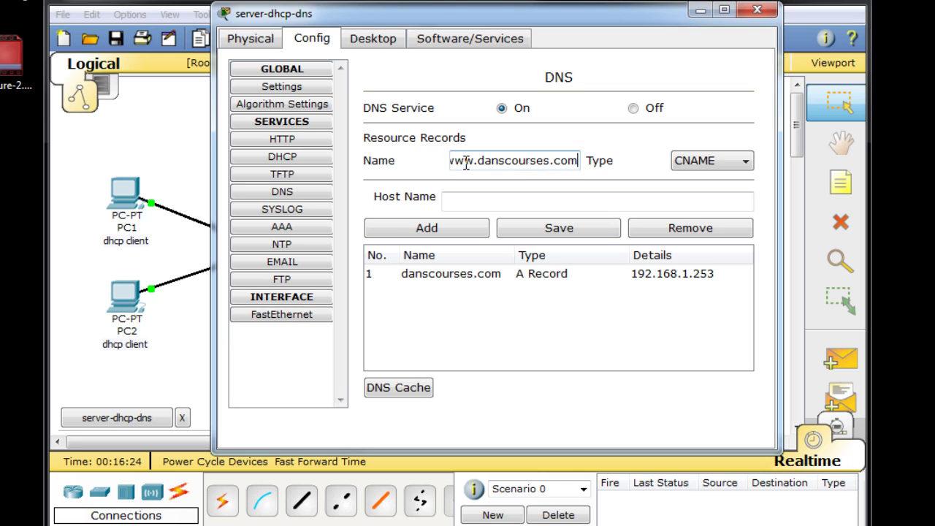
left_click(452, 197)
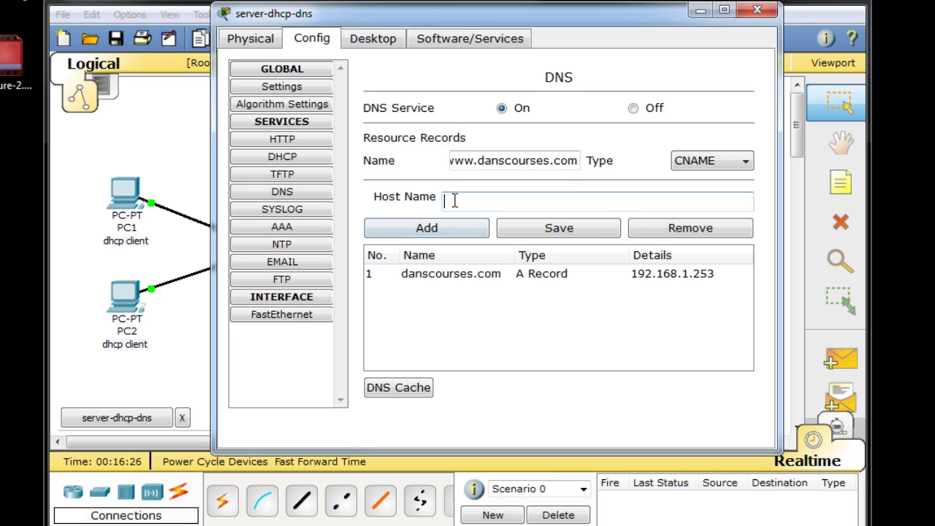
type("danscourses.com")
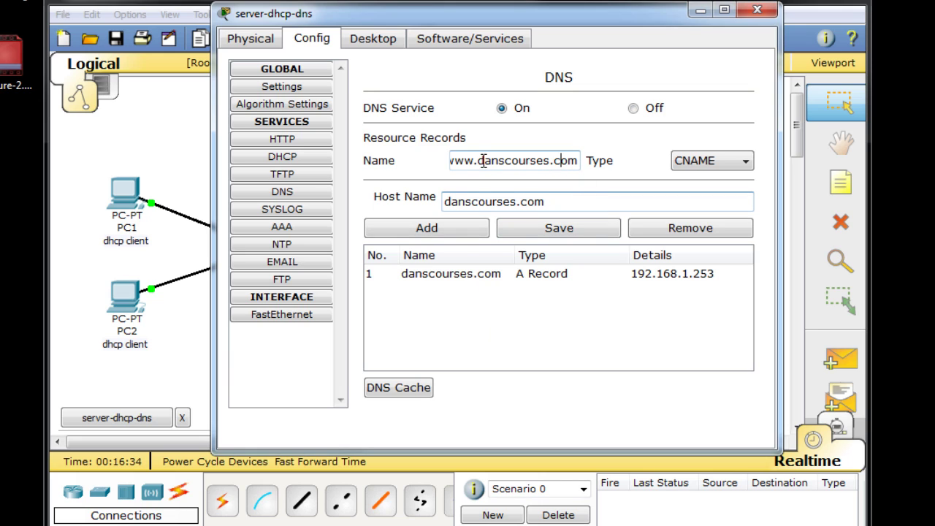
left_click(561, 162)
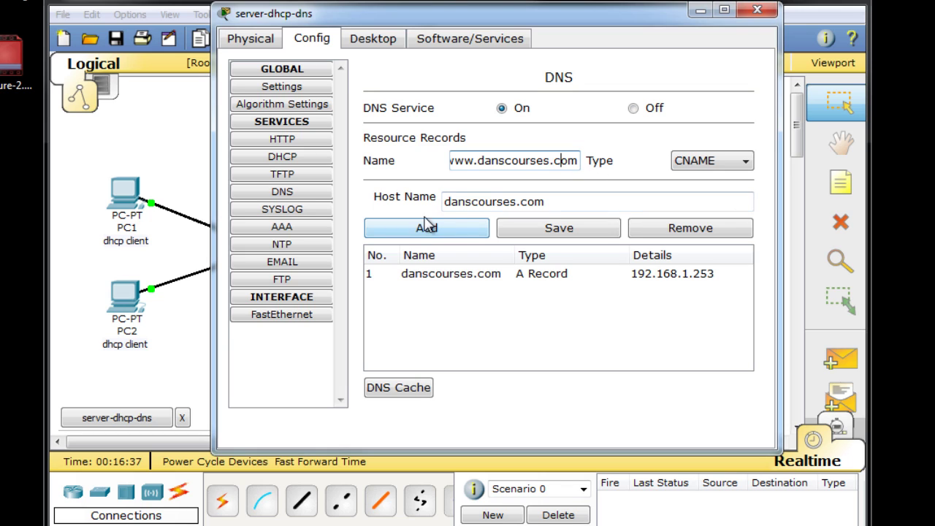
left_click(510, 201)
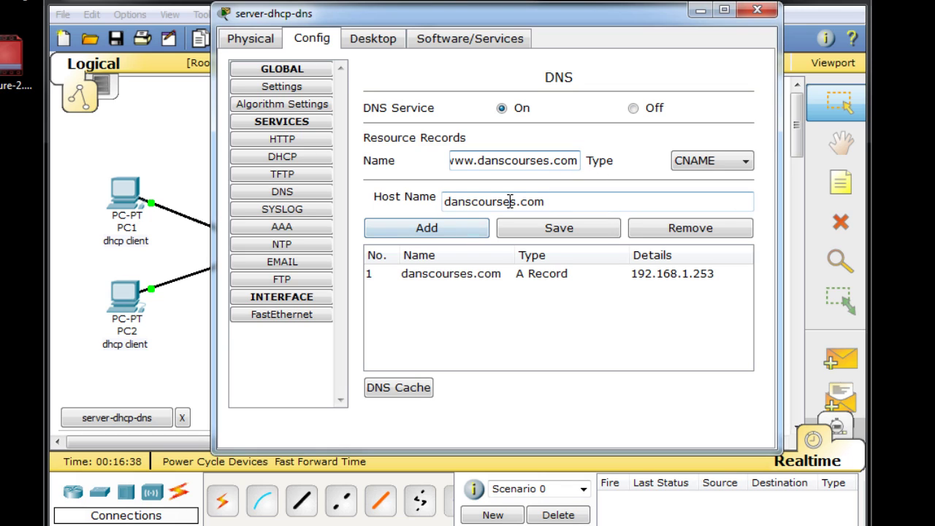
left_click(445, 233)
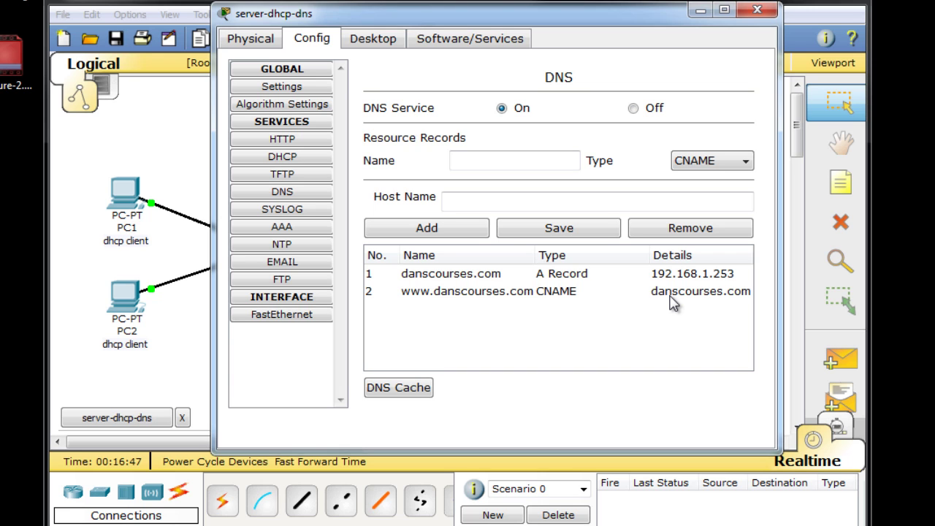
- Set the record type to NS Record with the name ns1.danscourses.com
left_click_drag(604, 18, 634, 13)
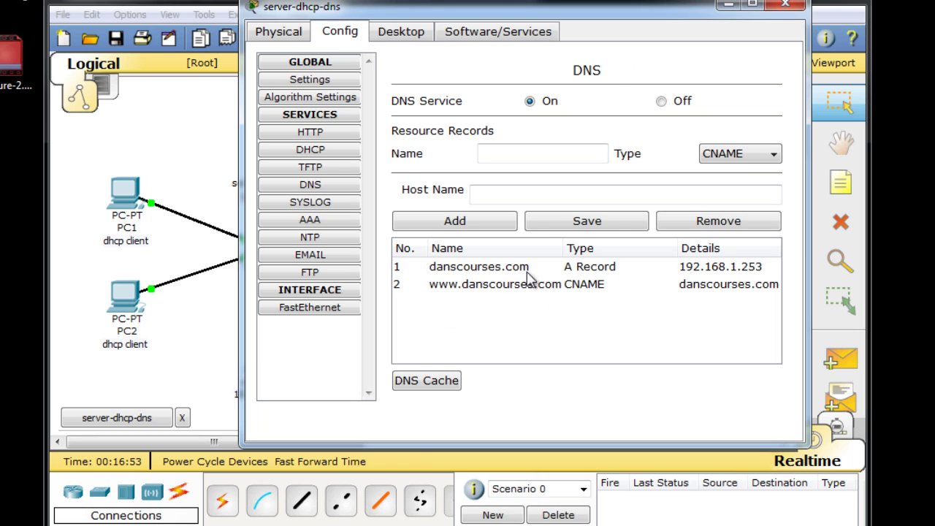
left_click(772, 156)
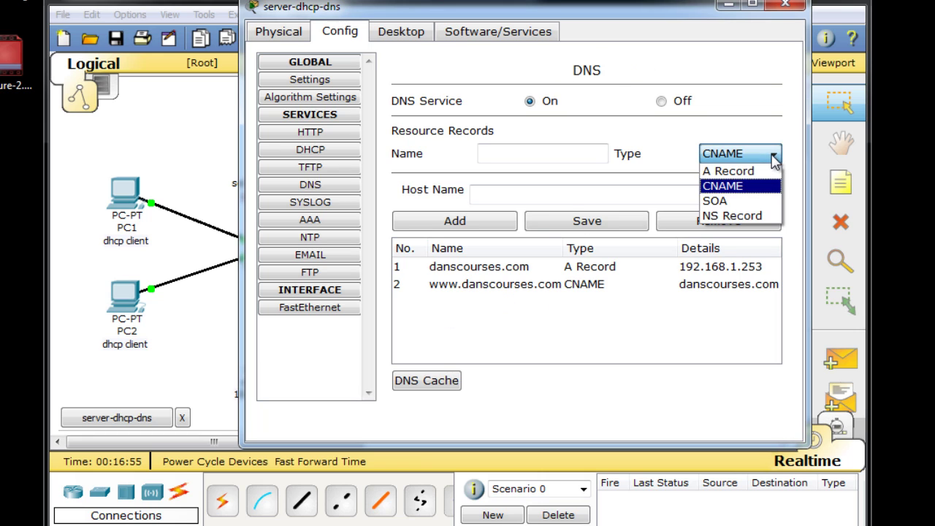
left_click(758, 218)
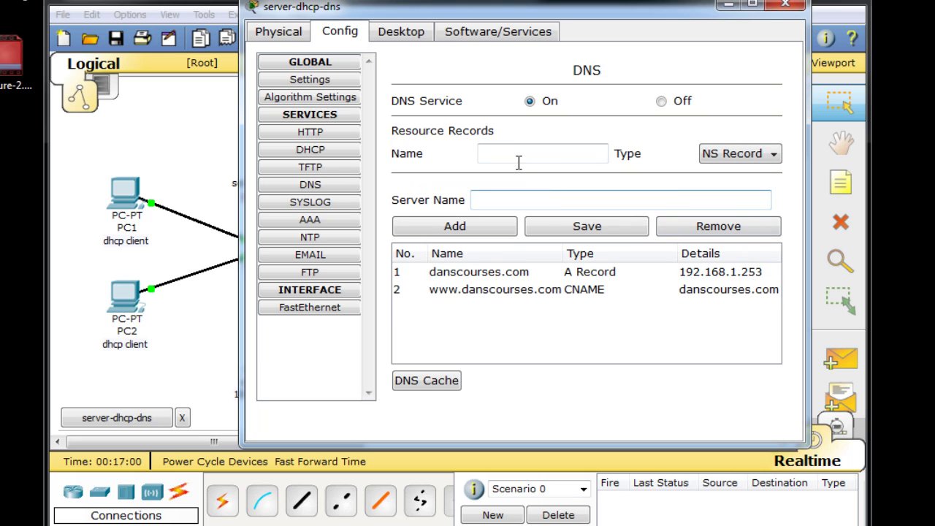
left_click(496, 154)
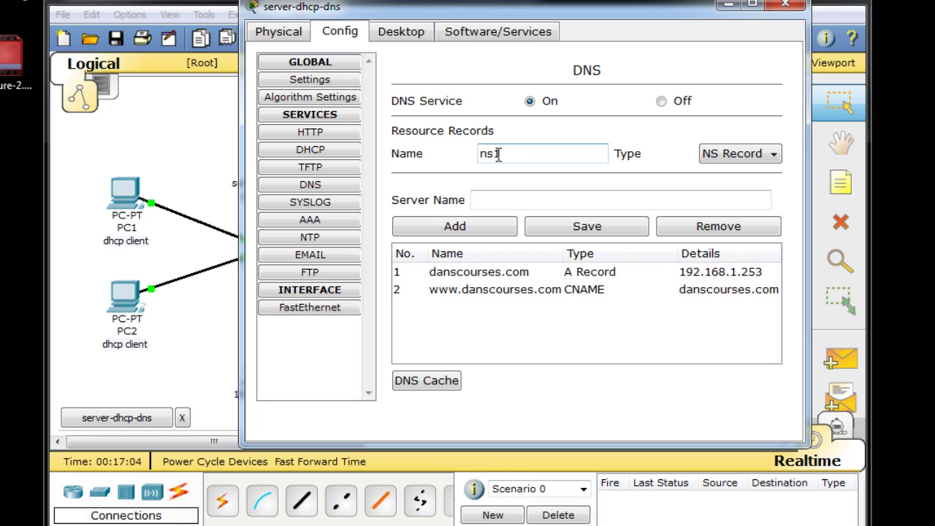
type("ns1.danscourses")
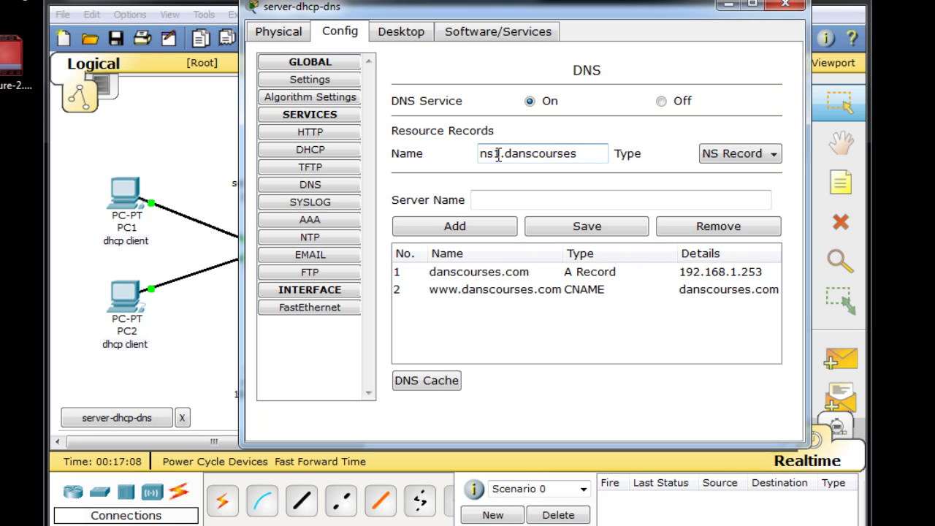
type(".com")
left_click_drag(599, 153, 428, 157)
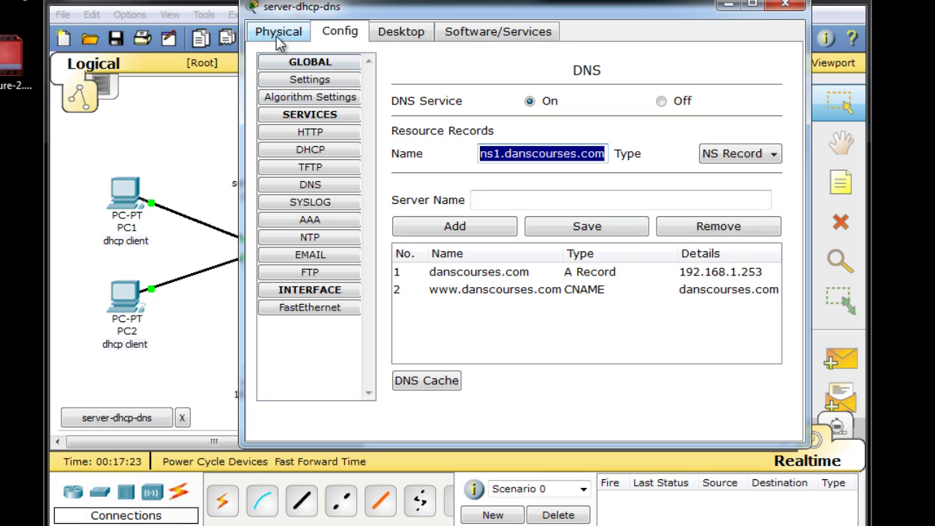
- Check the server's display name in Settings, then return to DNS
left_click(318, 82)
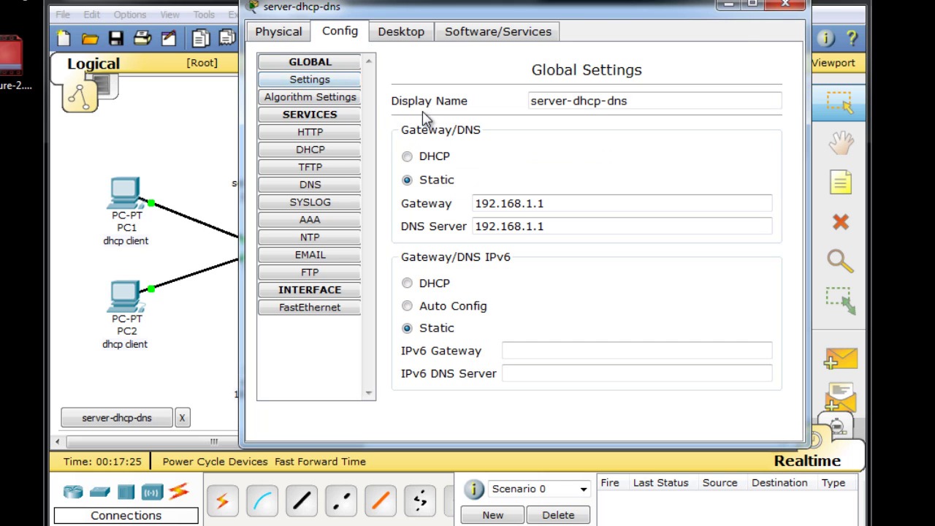
left_click(630, 108)
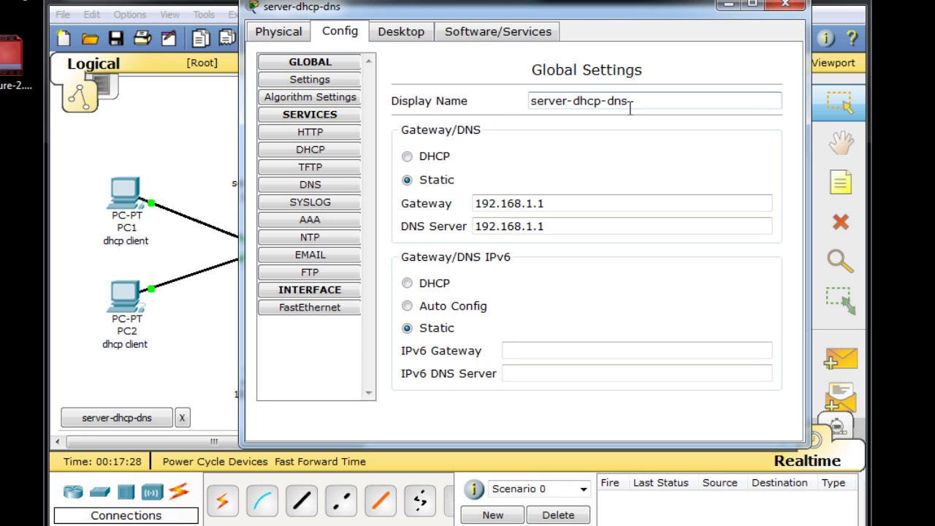
left_click(315, 187)
- Add an NS record for ns1.danscourses.com with server name server-dhcp-dns
left_click(493, 148)
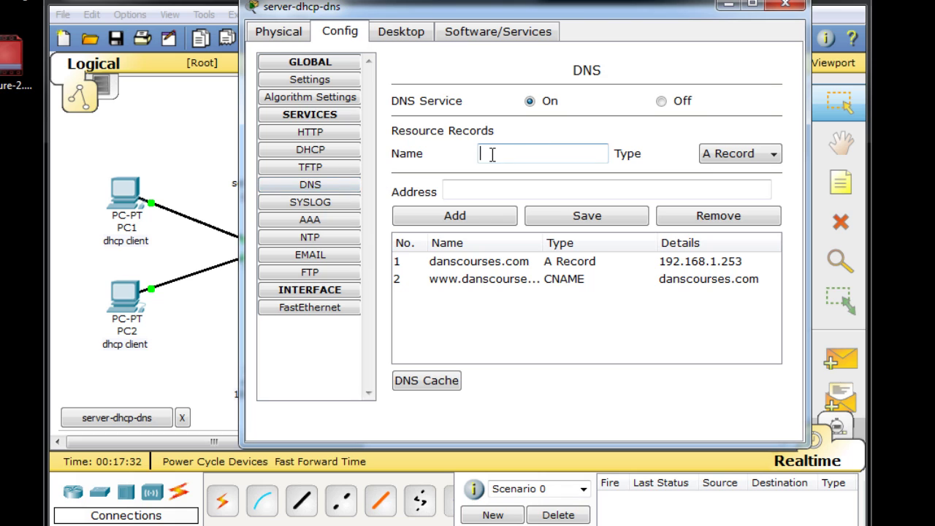
left_click(714, 153)
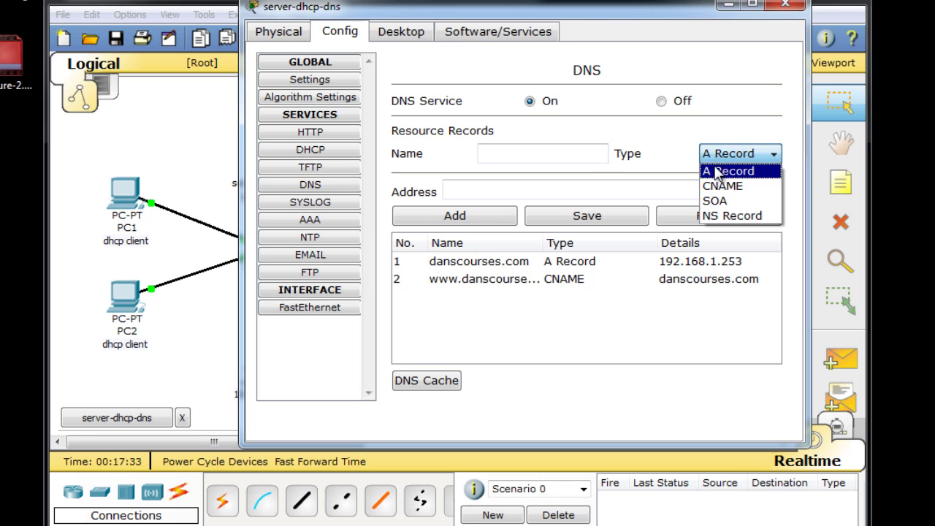
left_click(727, 216)
left_click(497, 151)
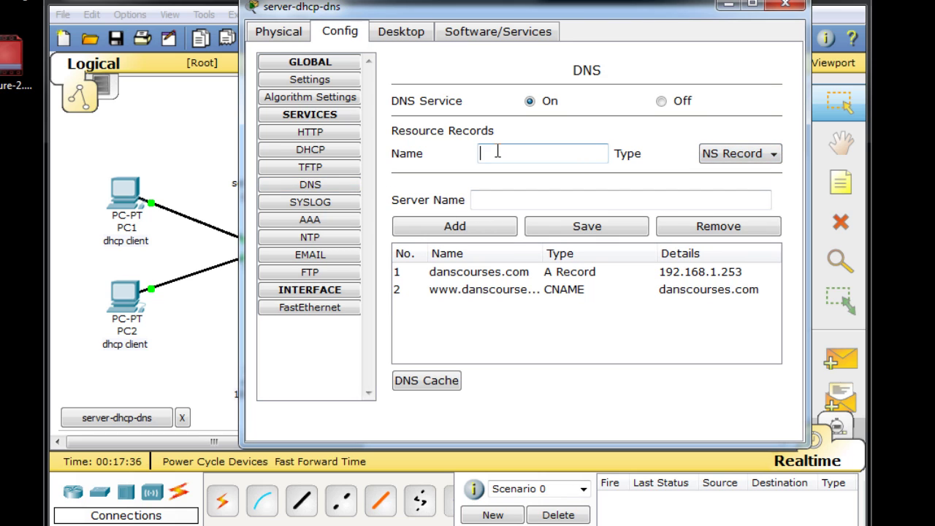
type("ns1.danscour")
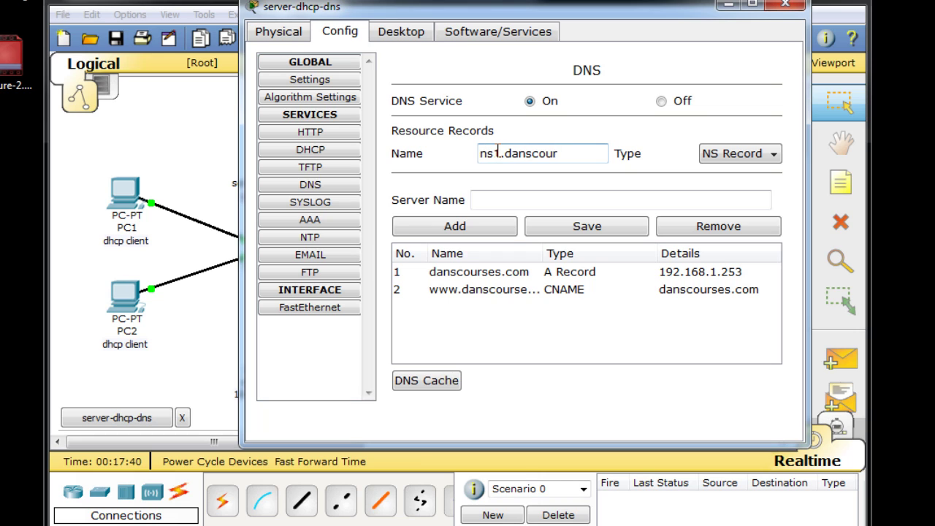
type("ses.com")
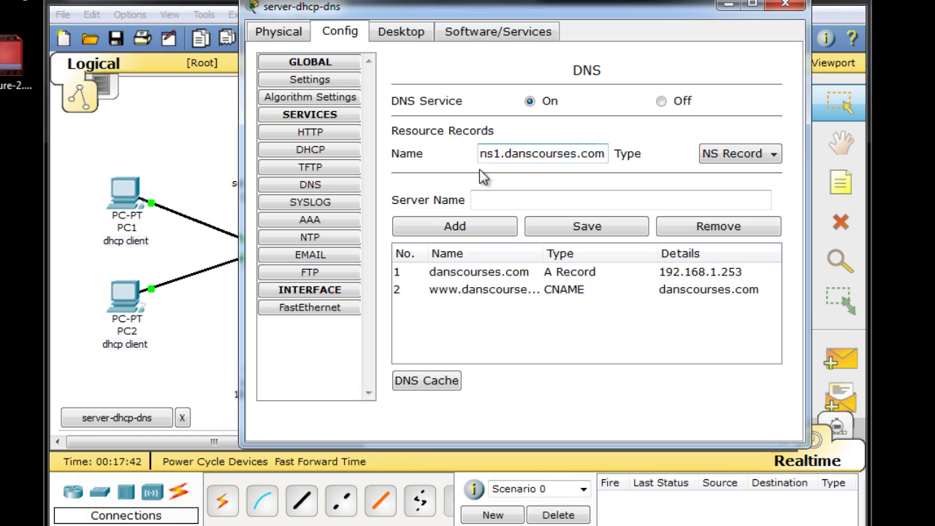
left_click(488, 202)
type("server-dhcp-dns")
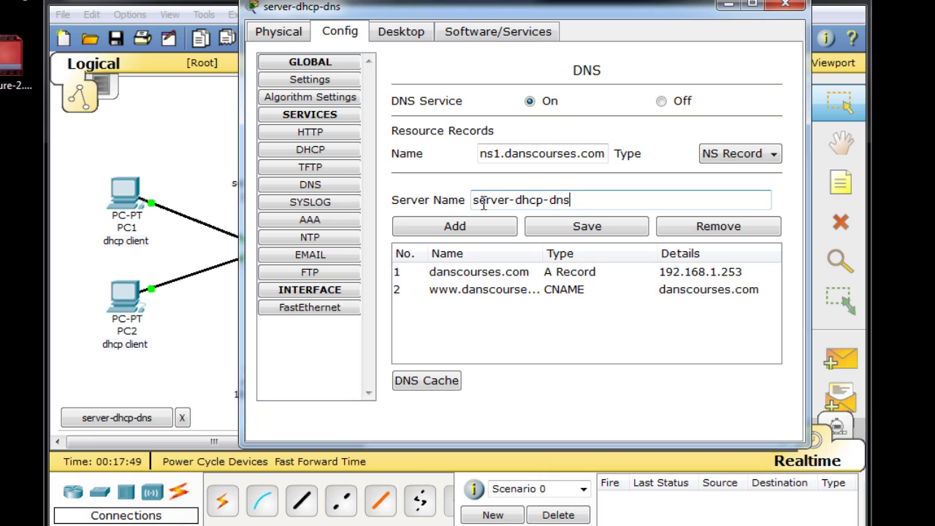
left_click_drag(569, 200, 404, 213)
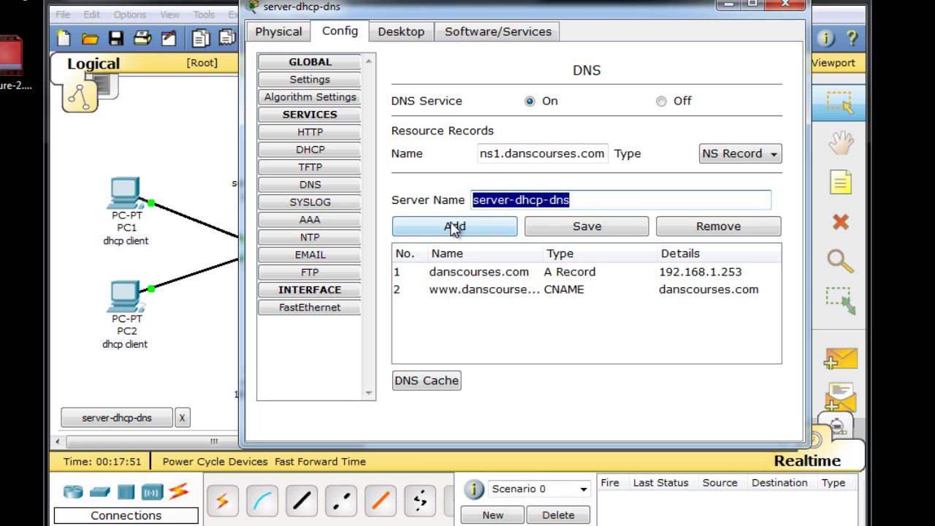
left_click(431, 231)
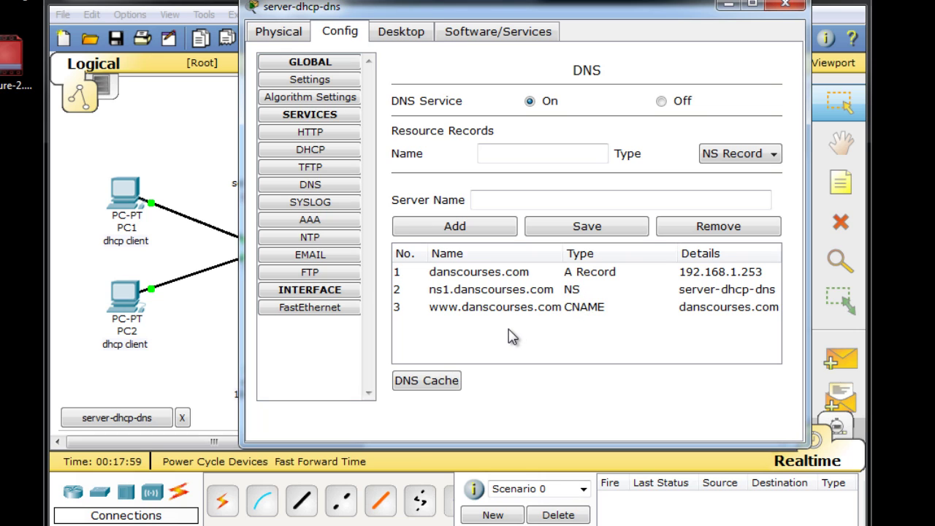
- Start an SOA record named danscourses.com
left_click(768, 156)
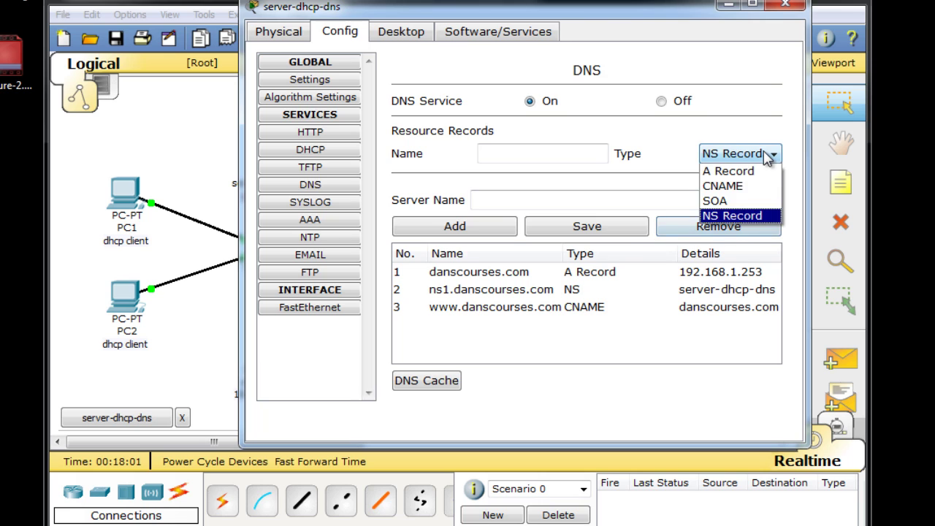
left_click(743, 208)
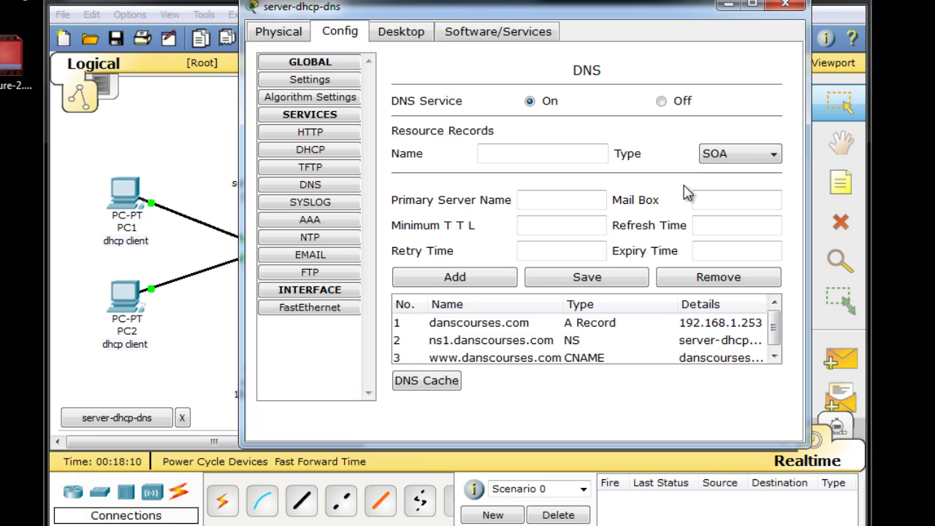
left_click(495, 152)
type("danscourses")
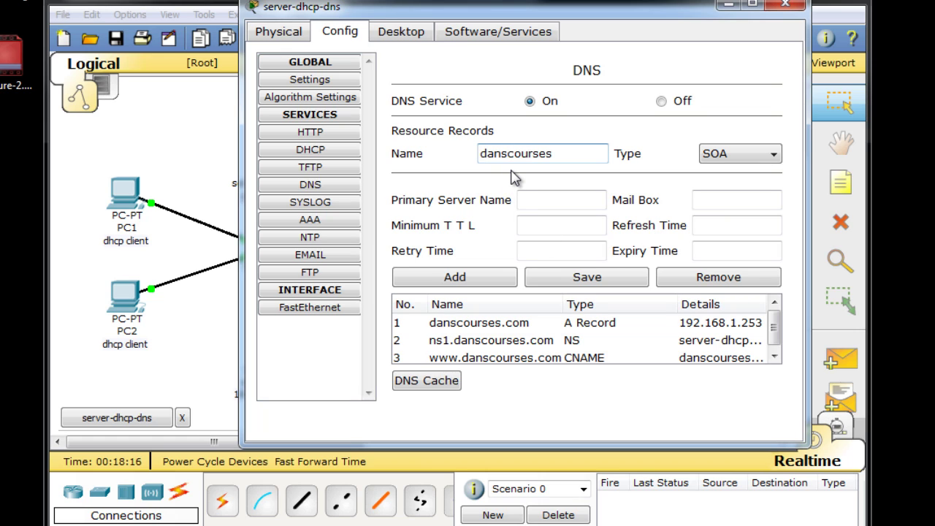
type(".com")
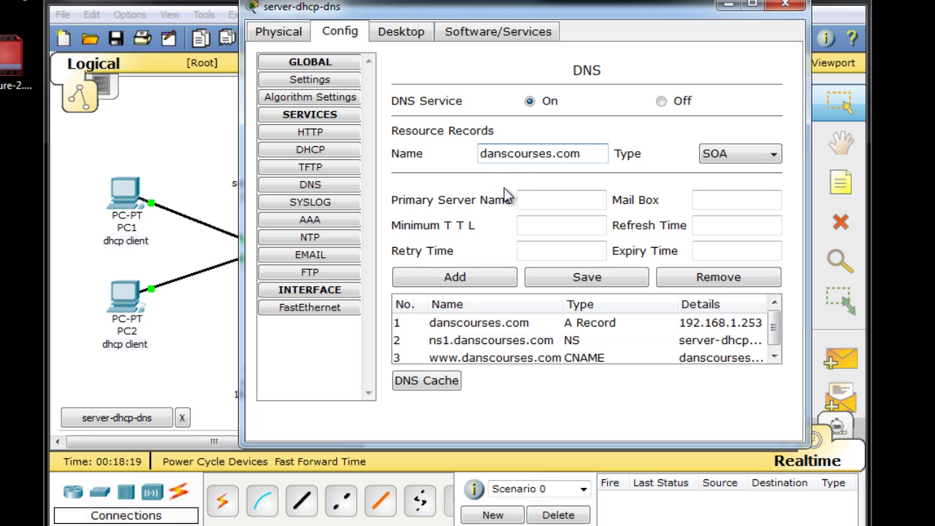
key("Home")
type("ns1")
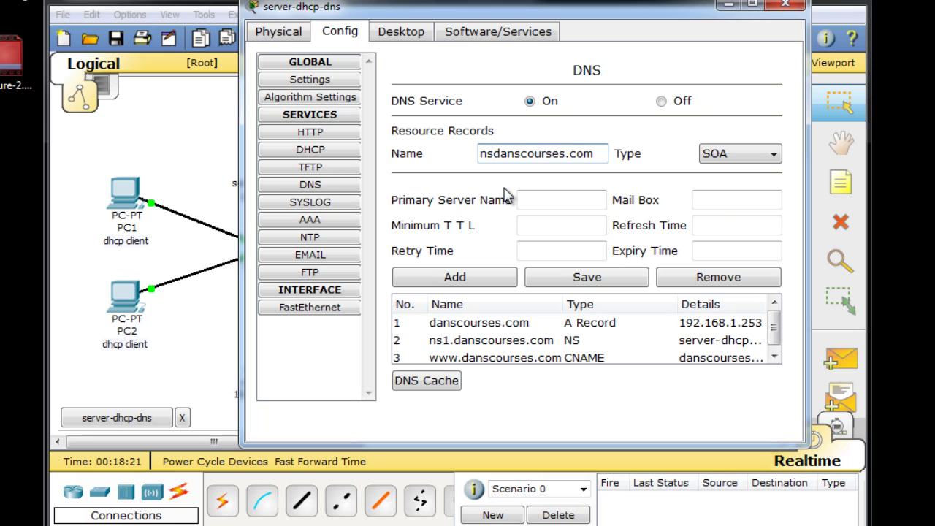
type(".")
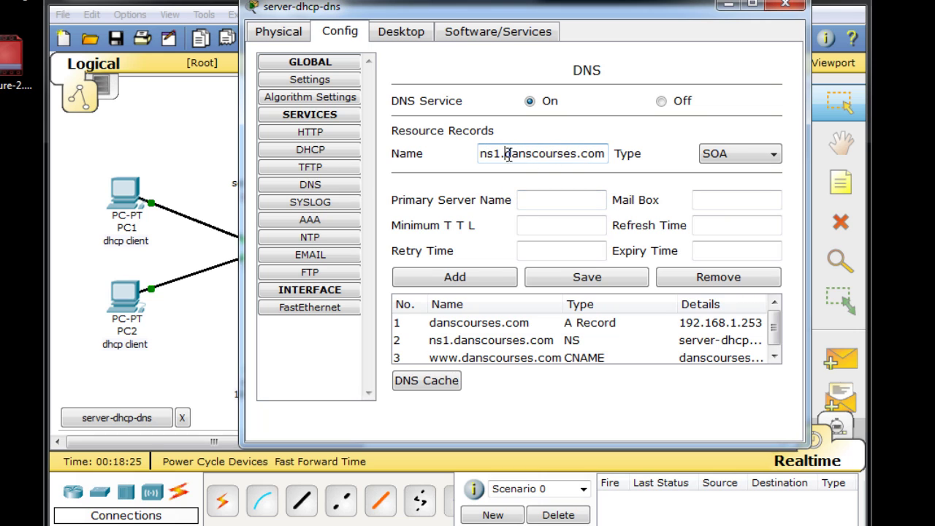
key("BackSpace")
key("BackSpace")
key("BackSpace")
key("BackSpace")
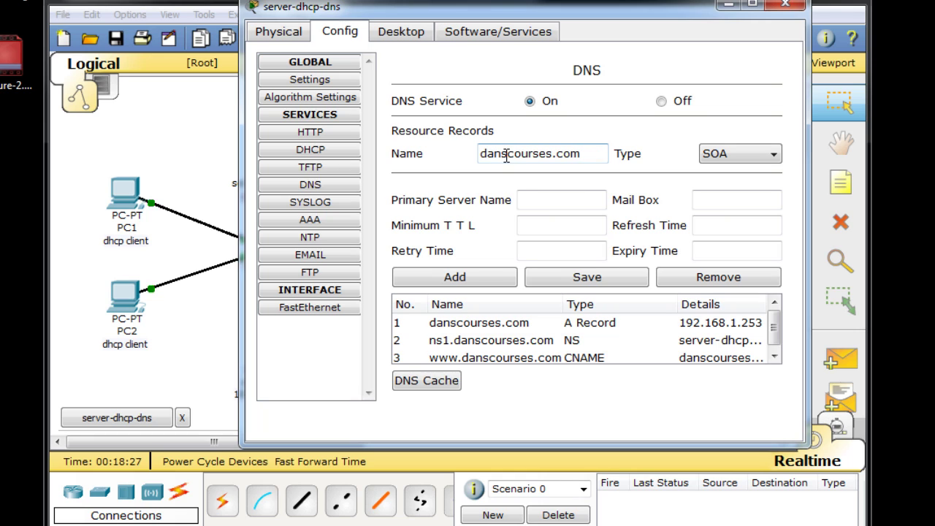
- Set the SOA primary server name to ns1.danscourses.com and fill in the admin mailbox
left_click(522, 200)
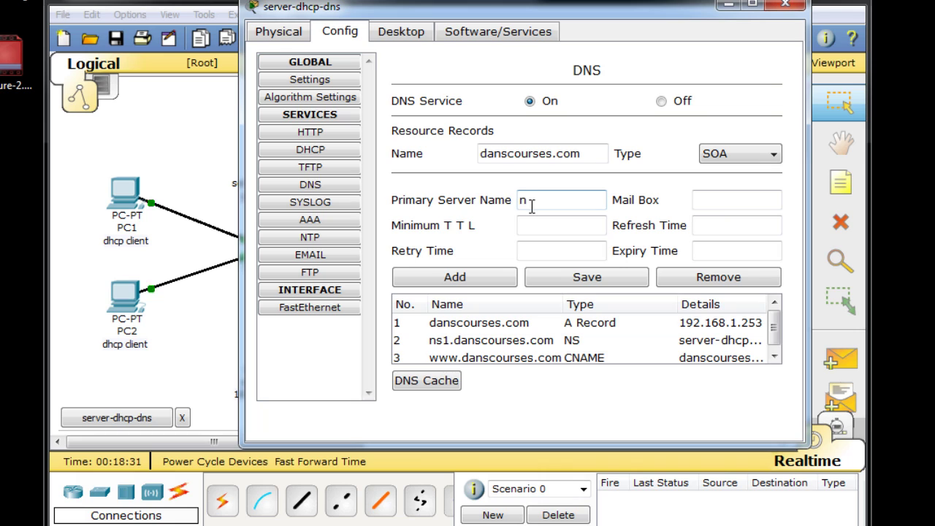
type("ns1.danscourses.")
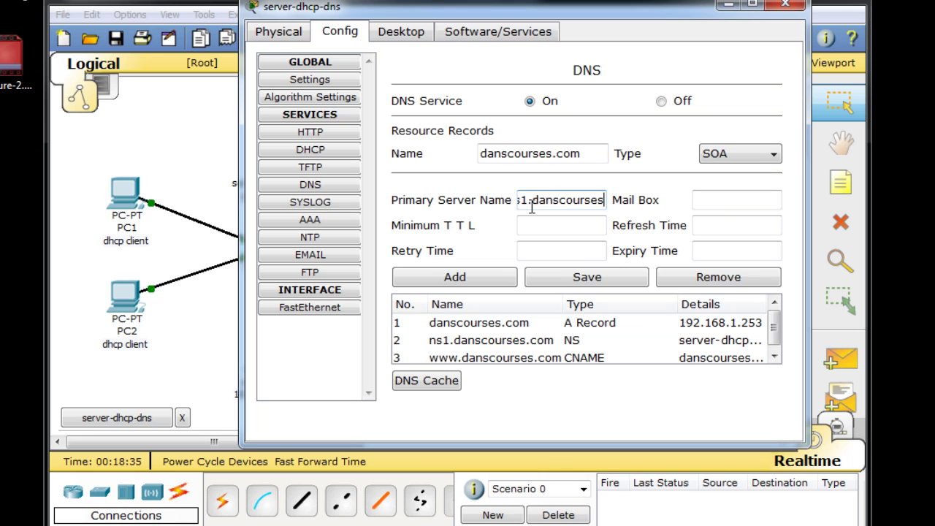
type("com")
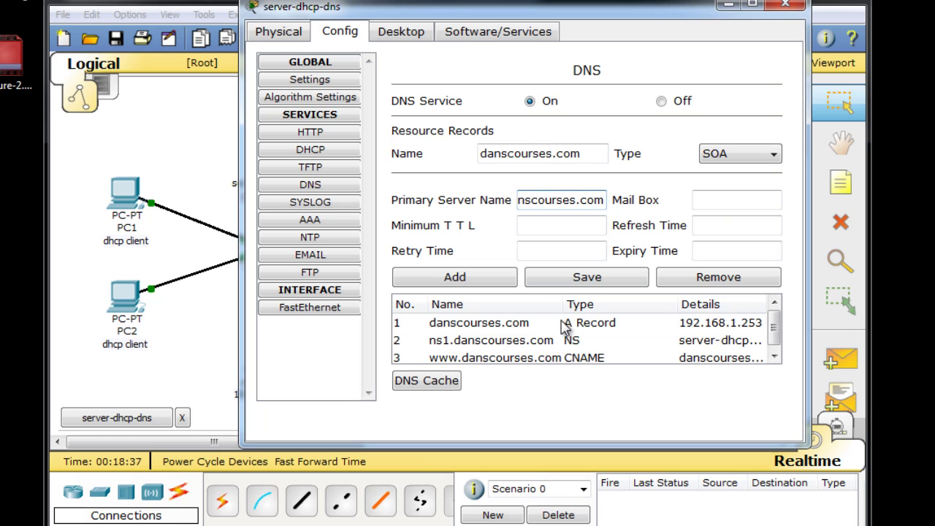
key("Left")
key("Left")
key("Left")
key("Left")
key("Left")
key("Left")
key("Left")
key("Right")
key("Right")
key("Right")
key("Right")
key("Right")
key("Right")
key("Right")
key("Right")
key("Right")
key("Right")
key("Right")
left_click(699, 199)
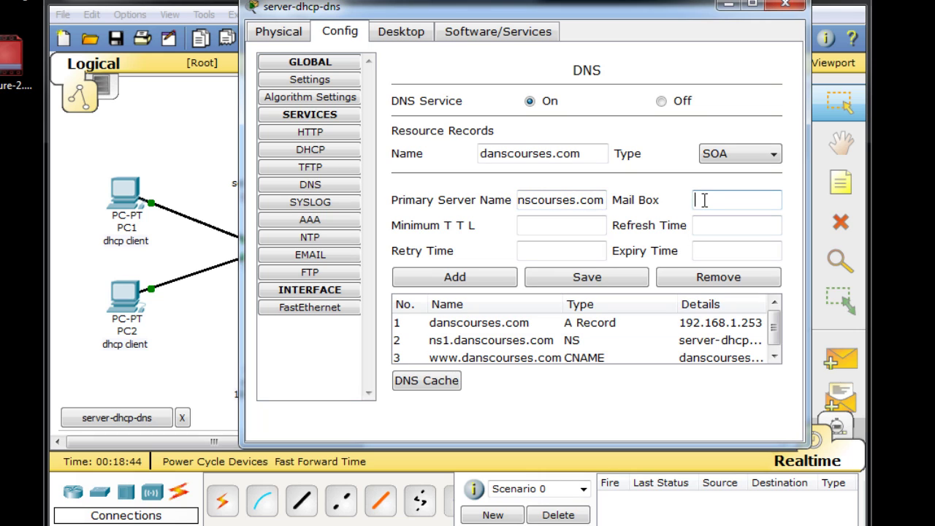
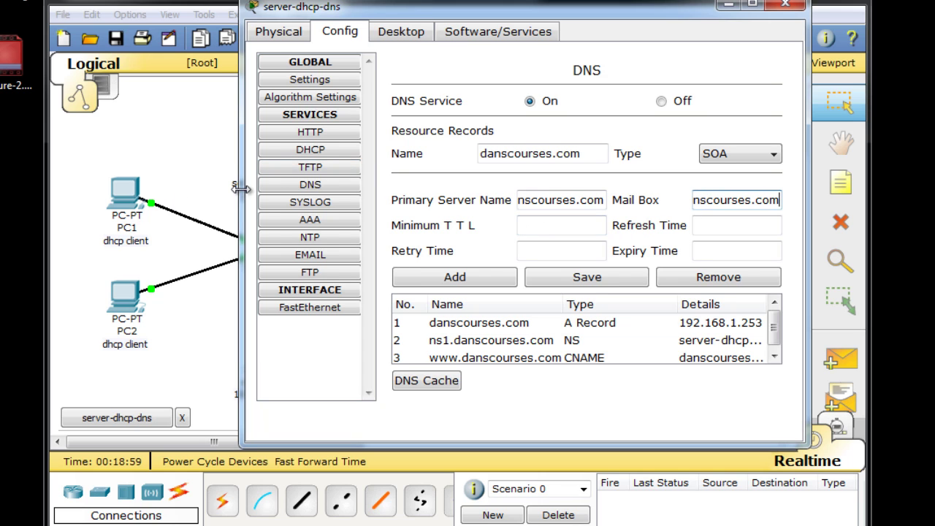
- Widen the server window, then enter SOA minimum TTL and retry time 600
left_click_drag(240, 196, 55, 195)
left_click(367, 225)
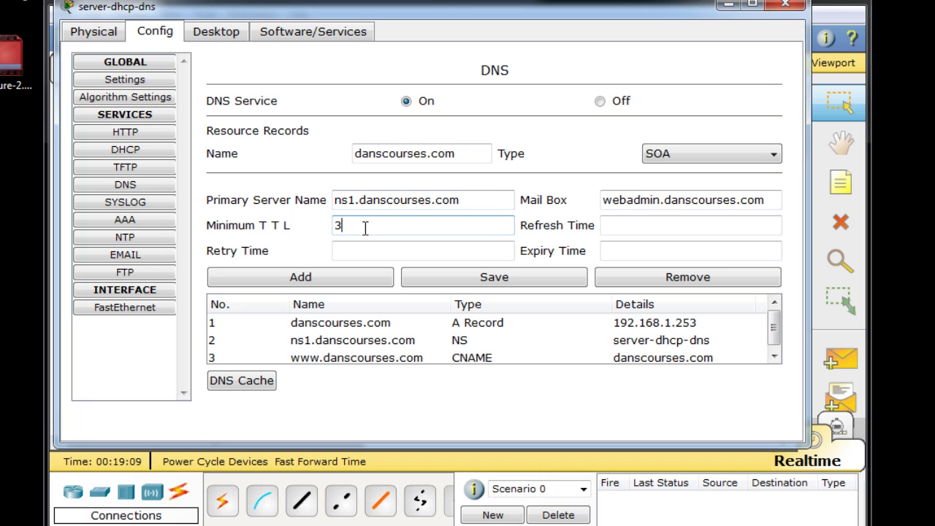
type("600")
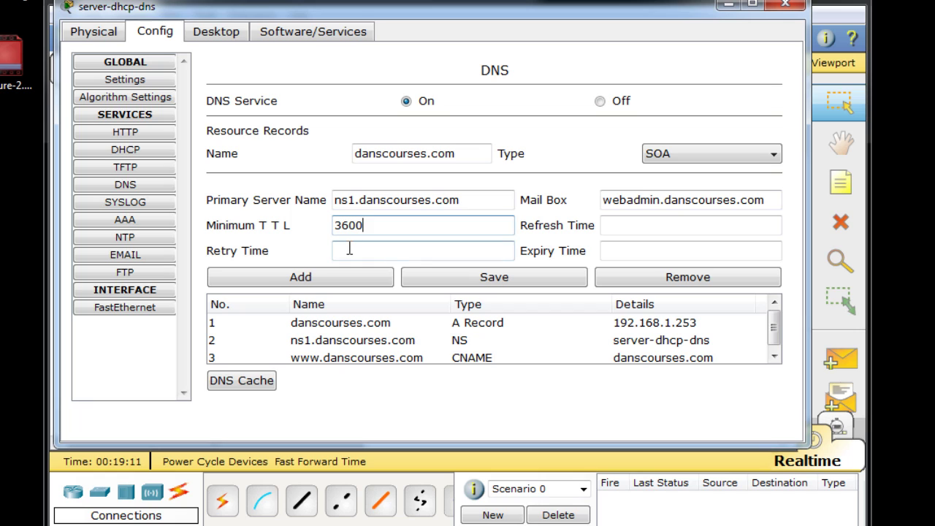
left_click(349, 249)
type("600")
- Set SOA refresh to 3600 and expiry to 86400, then review the mailbox and primary server ns1.danscourses.com
left_click(629, 225)
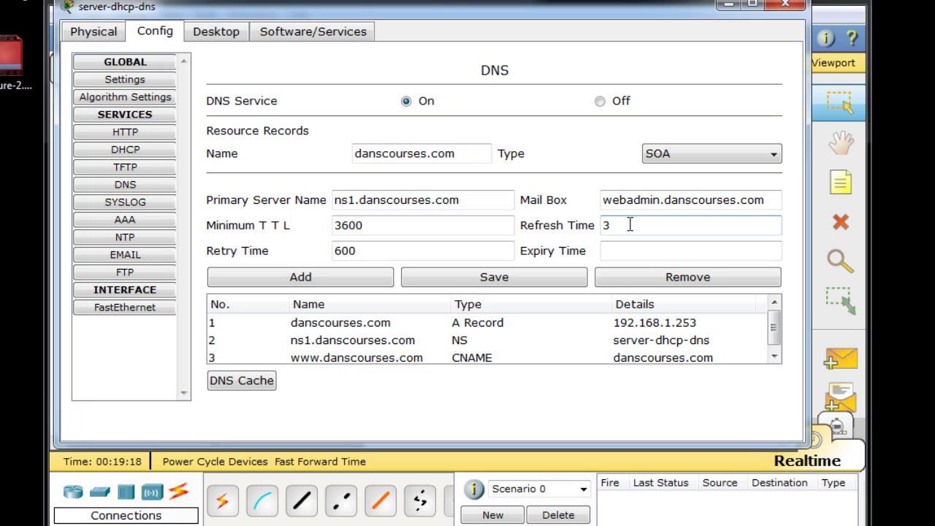
type("3600")
left_click(606, 251)
type("86400")
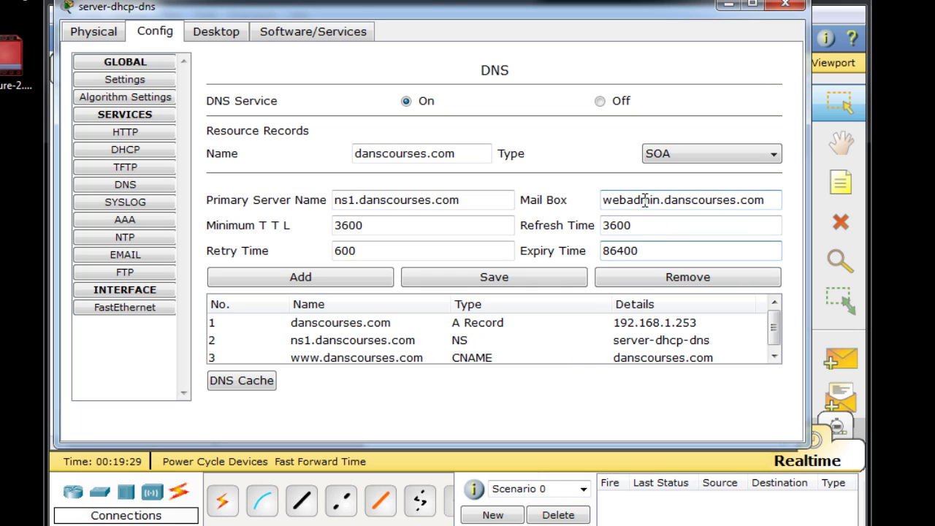
left_click(765, 199)
left_click_drag(766, 200, 579, 201)
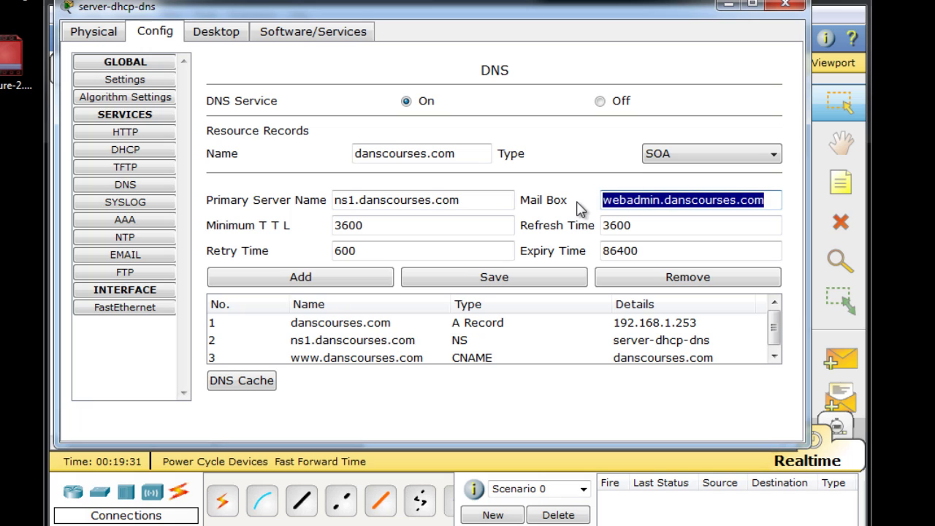
left_click_drag(333, 200, 507, 198)
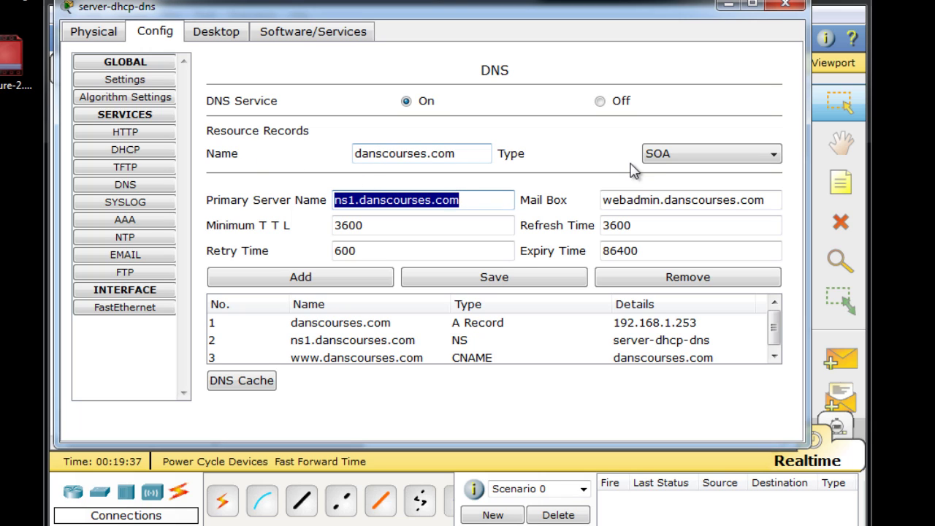
- Add the SOA record, enlarge the server window to show all records, then minimize it
left_click(355, 281)
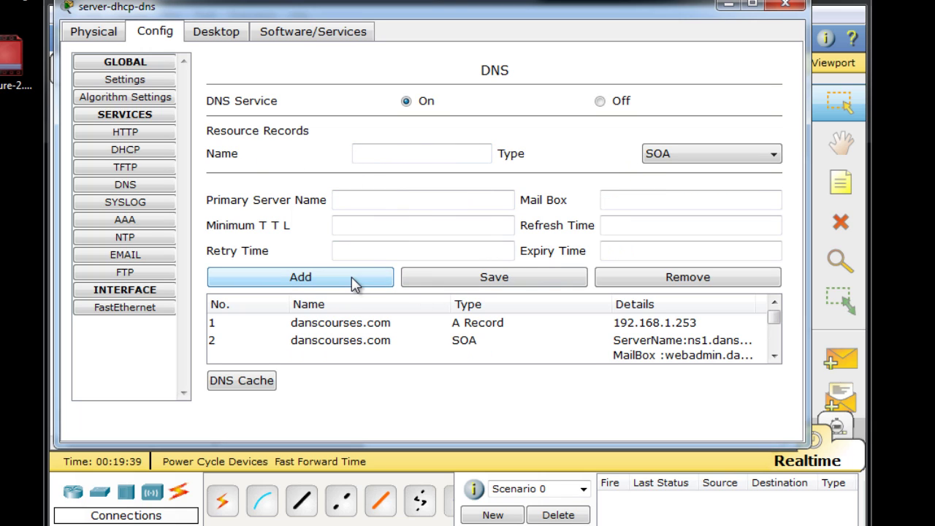
left_click_drag(772, 319, 777, 342)
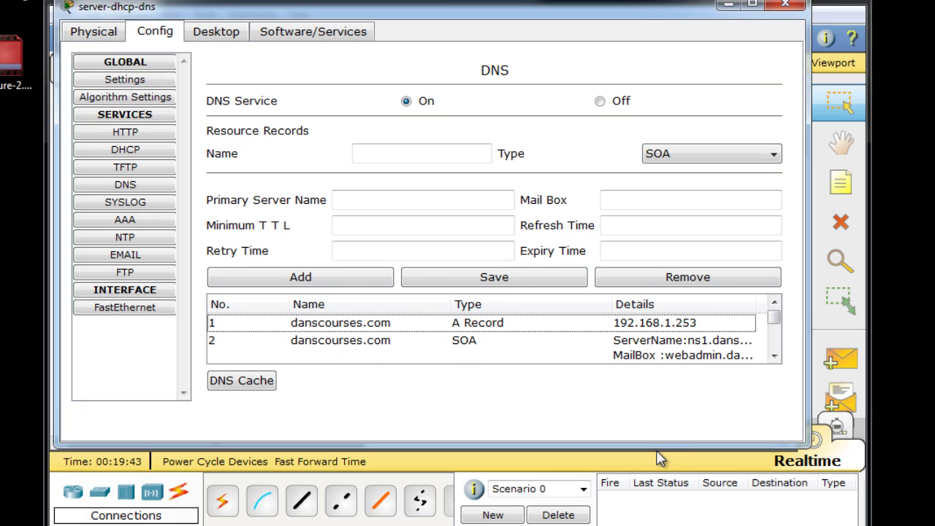
left_click_drag(658, 443, 657, 525)
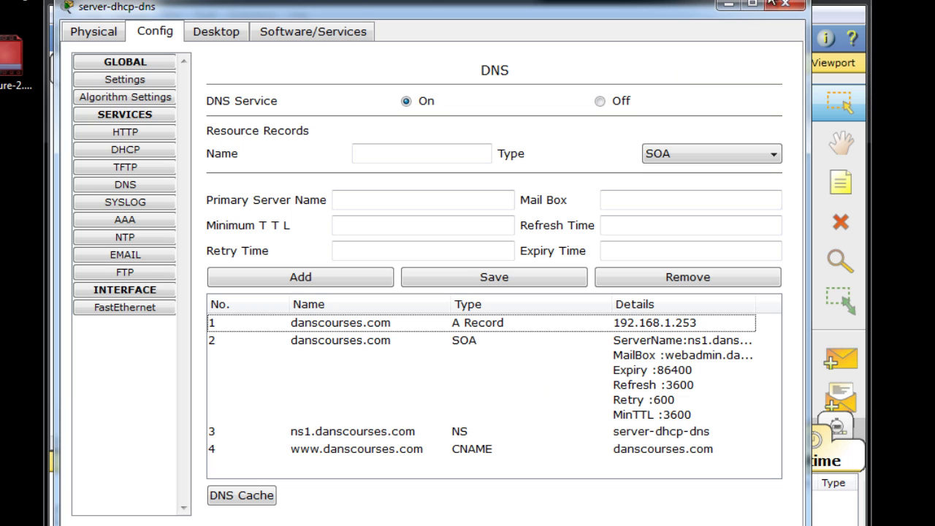
left_click(728, 4)
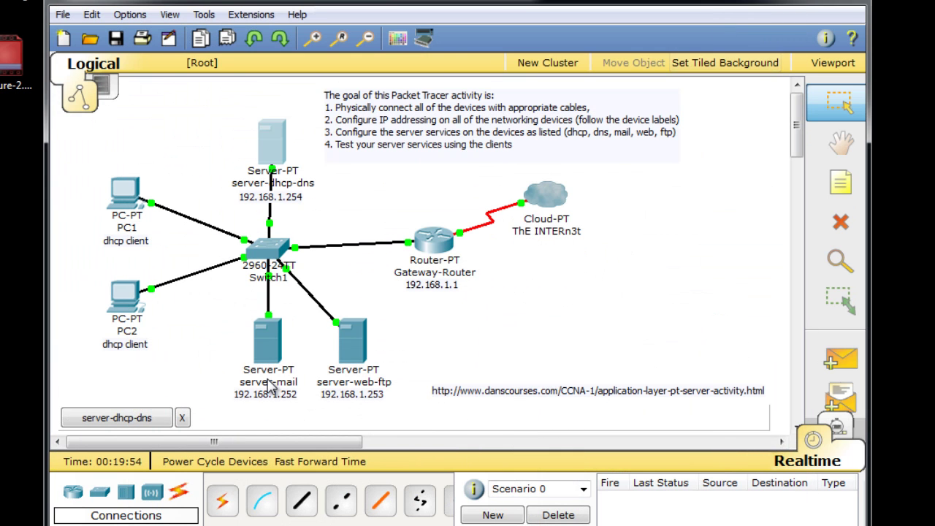
- Open PC1's command prompt and start nslookup in interactive mode
left_click(125, 198)
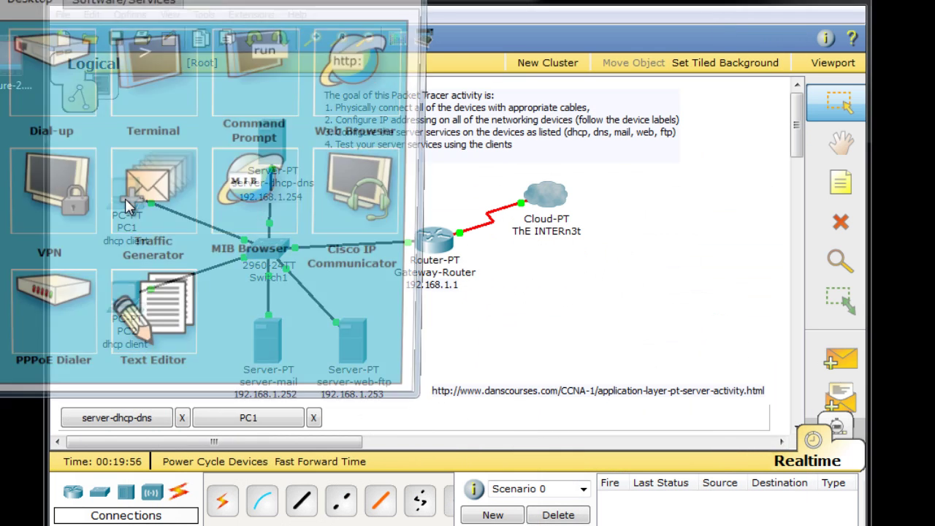
left_click_drag(140, 0, 387, 34)
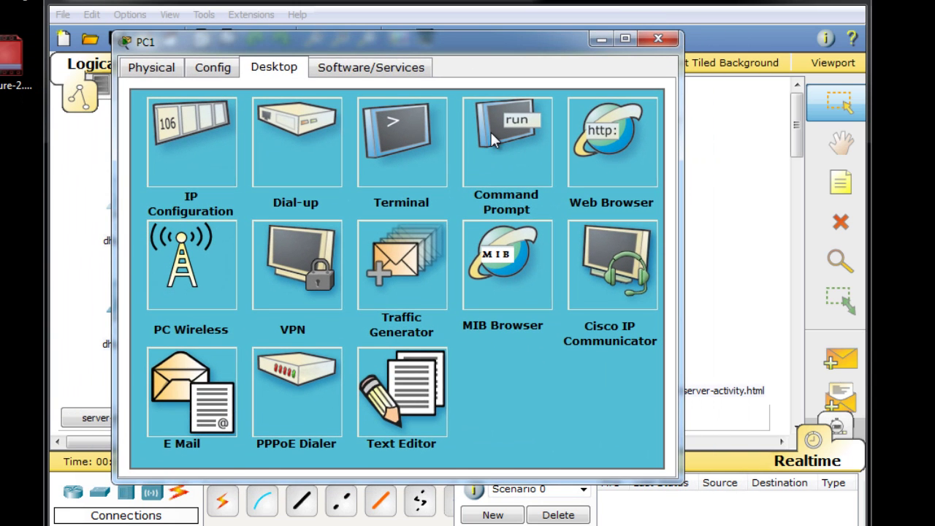
left_click(493, 141)
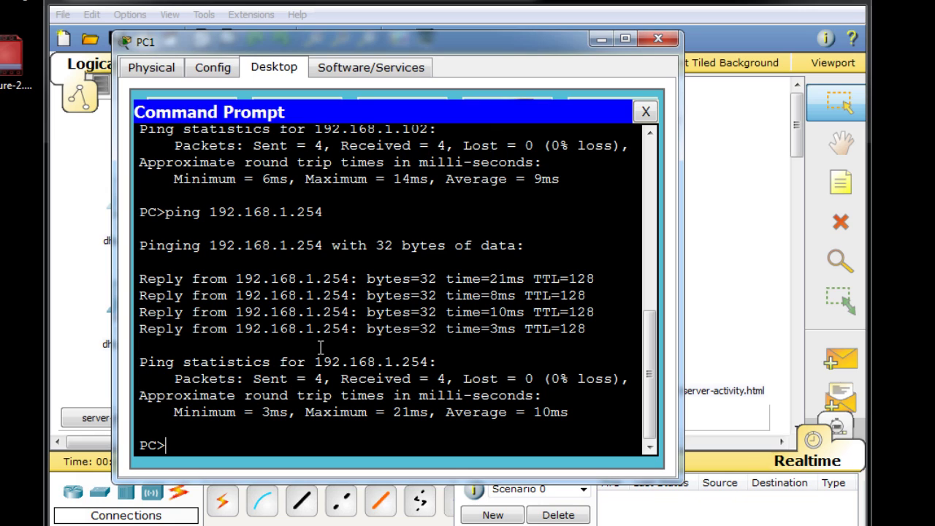
type("nslookup")
key("Return")
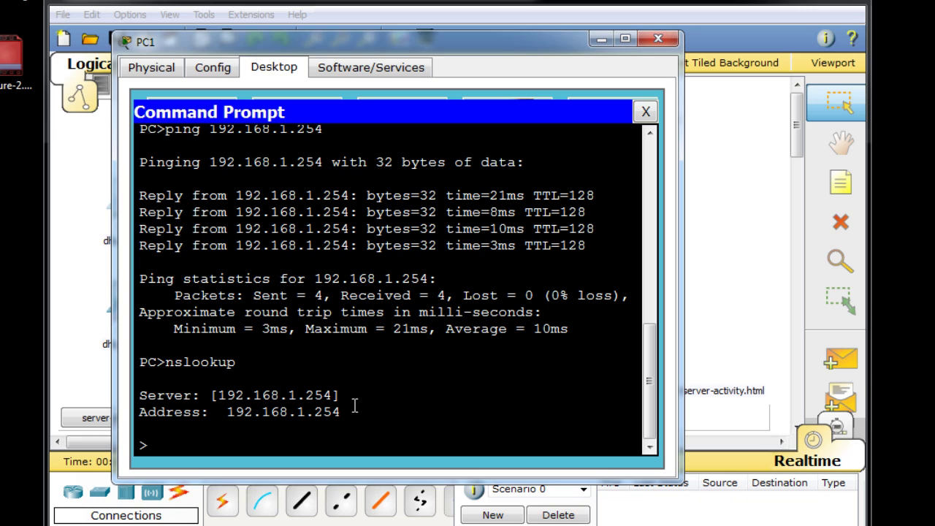
- Look up danscourses.com, confirm it resolves to 192.168.1.253, and close the prompt
type("danscourses.com")
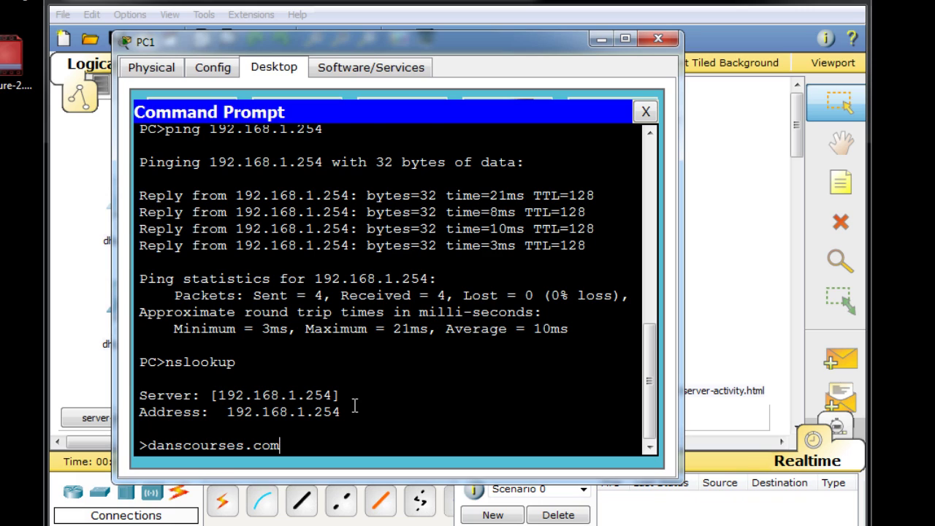
key("Return")
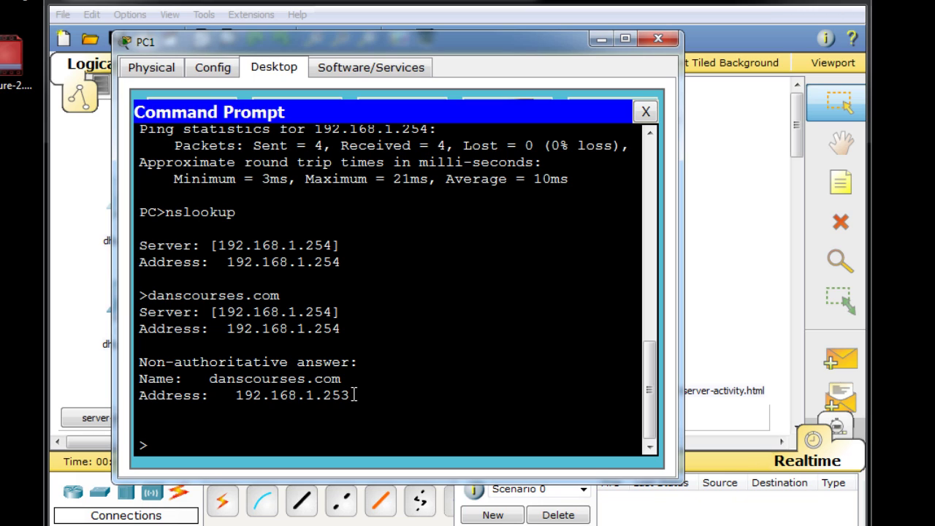
left_click_drag(163, 378, 358, 394)
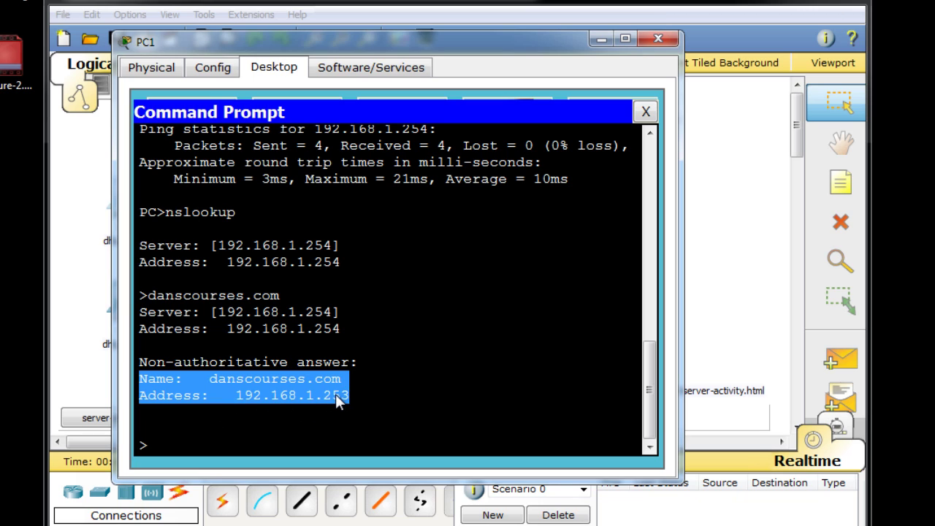
left_click(267, 411)
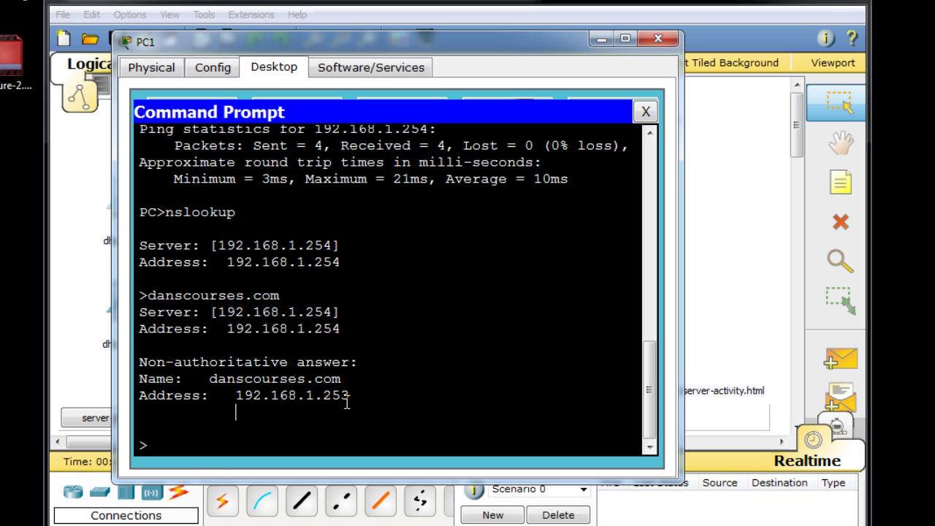
left_click(646, 113)
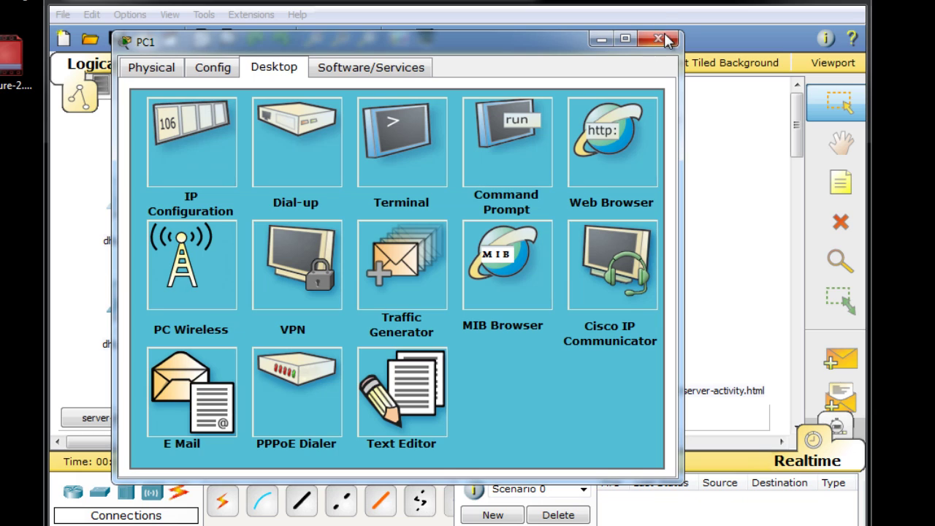
left_click(633, 130)
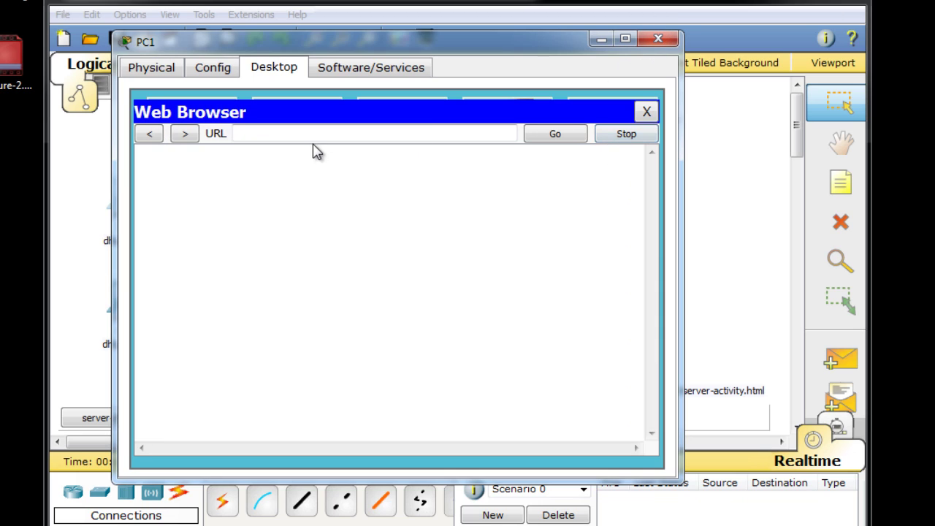
left_click(263, 132)
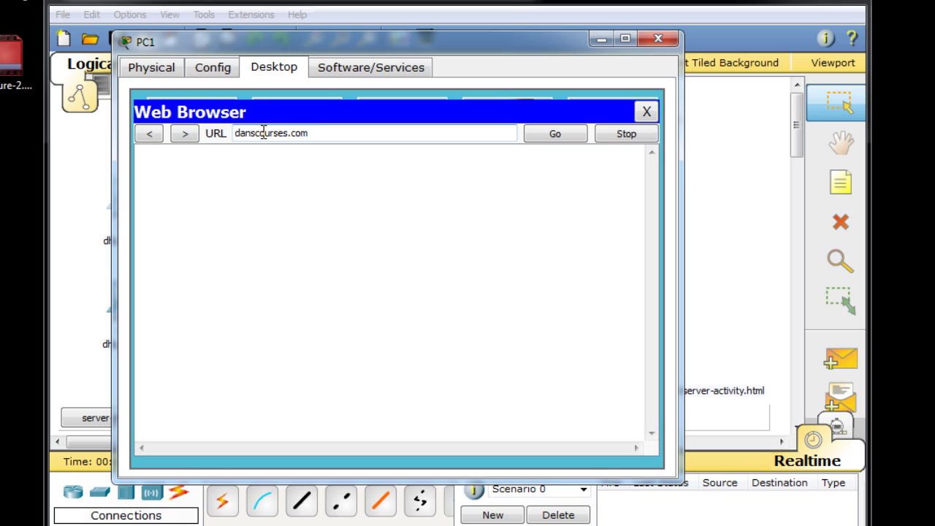
key("Return")
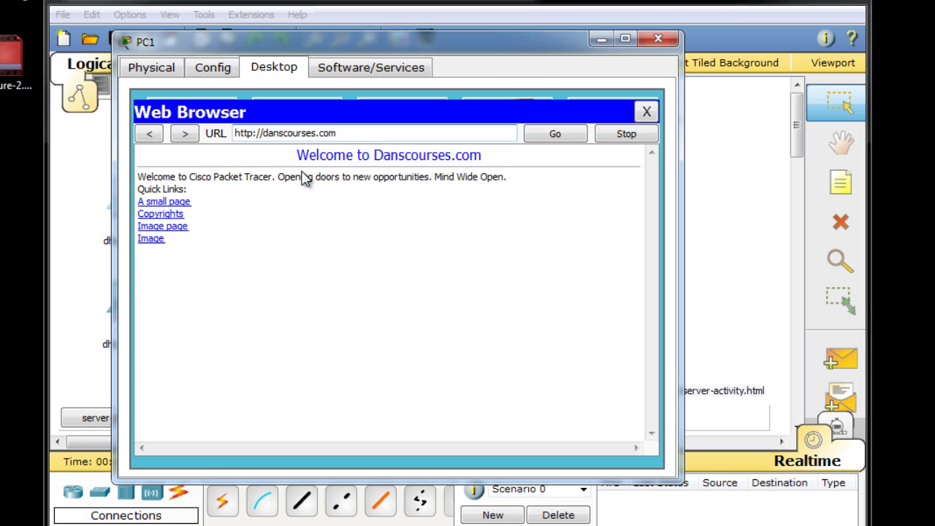
type("www.")
type(".")
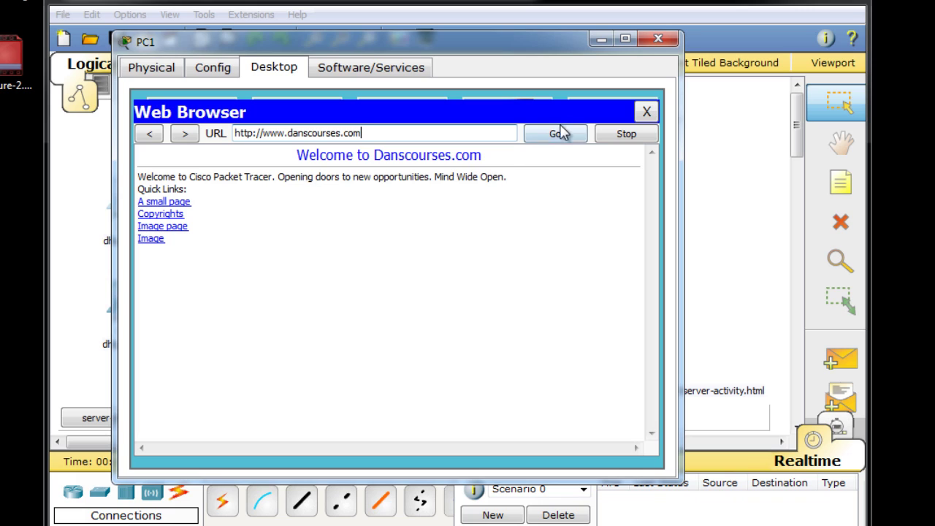
left_click(568, 135)
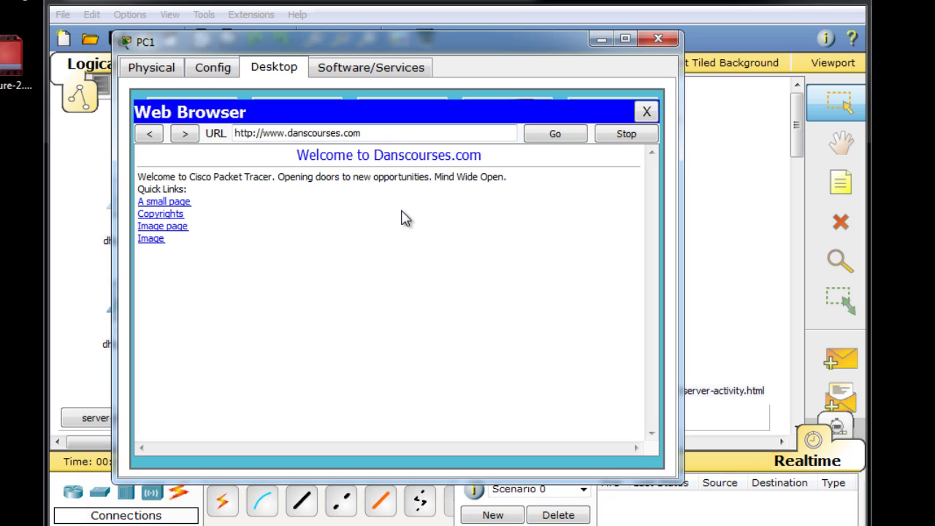
left_click(646, 112)
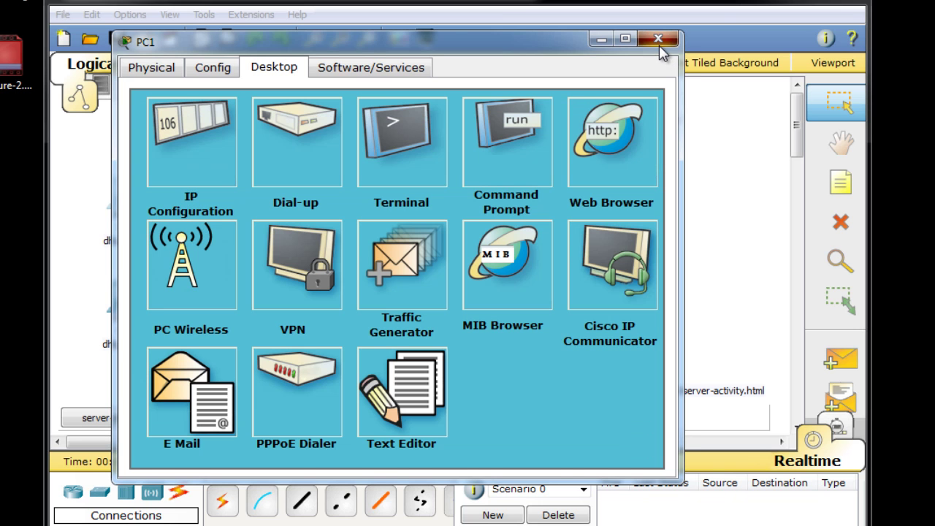
- Close PC1's device window to return to the network topology
left_click(657, 39)
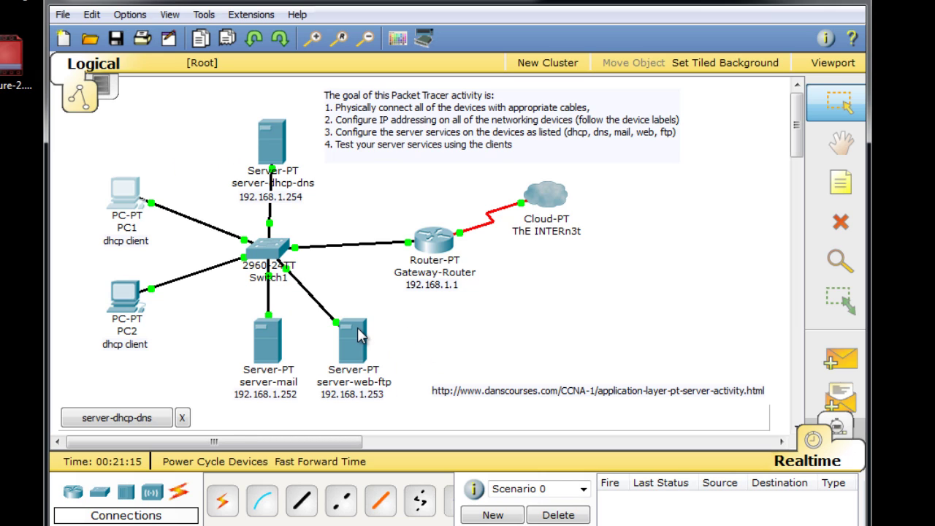
mouse_move(165, 232)
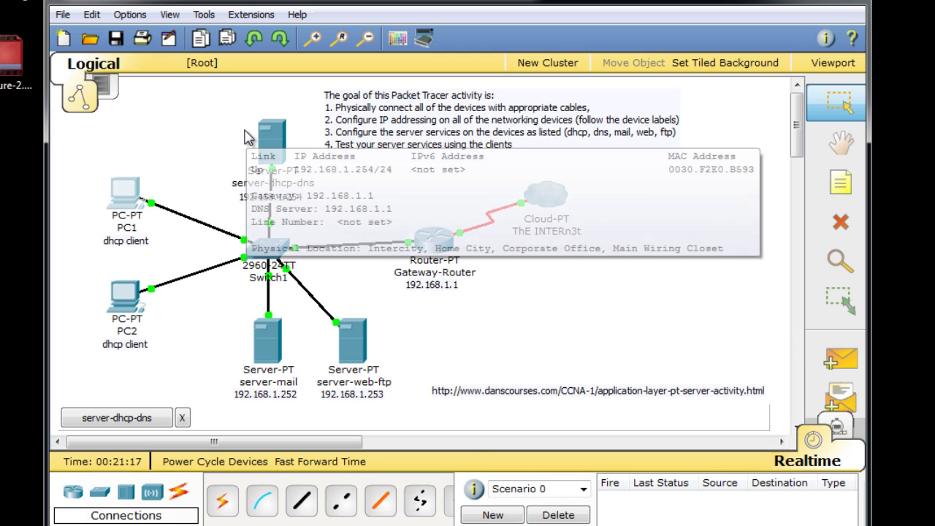
mouse_move(365, 337)
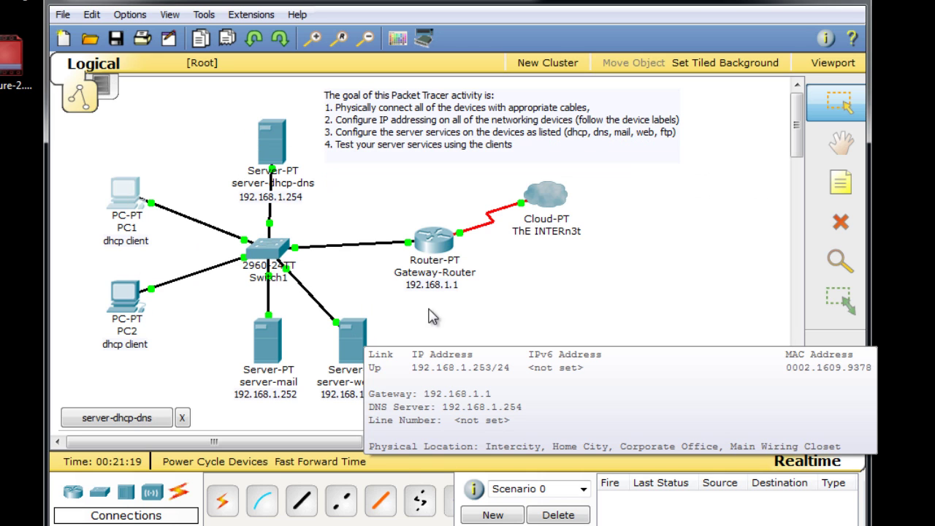